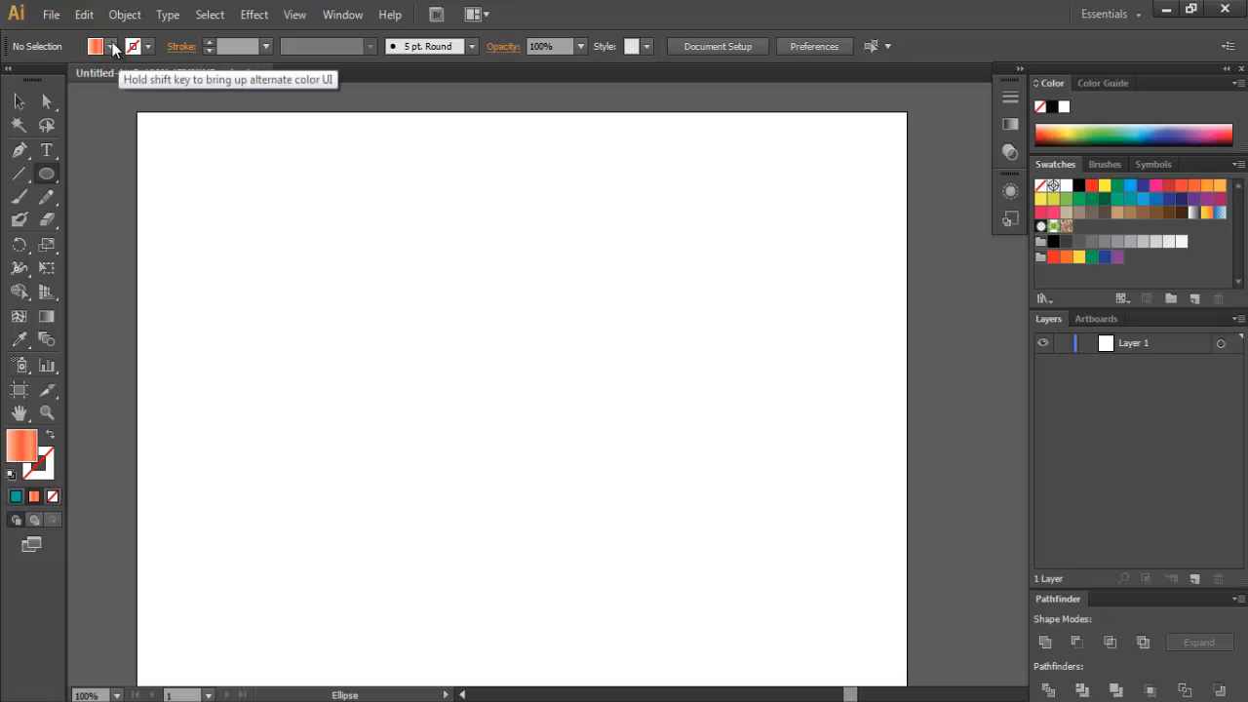
# Step: Draw a circle near the middle of the artboard with a pinkish-red fill and no stroke
pyautogui.click(108, 46)
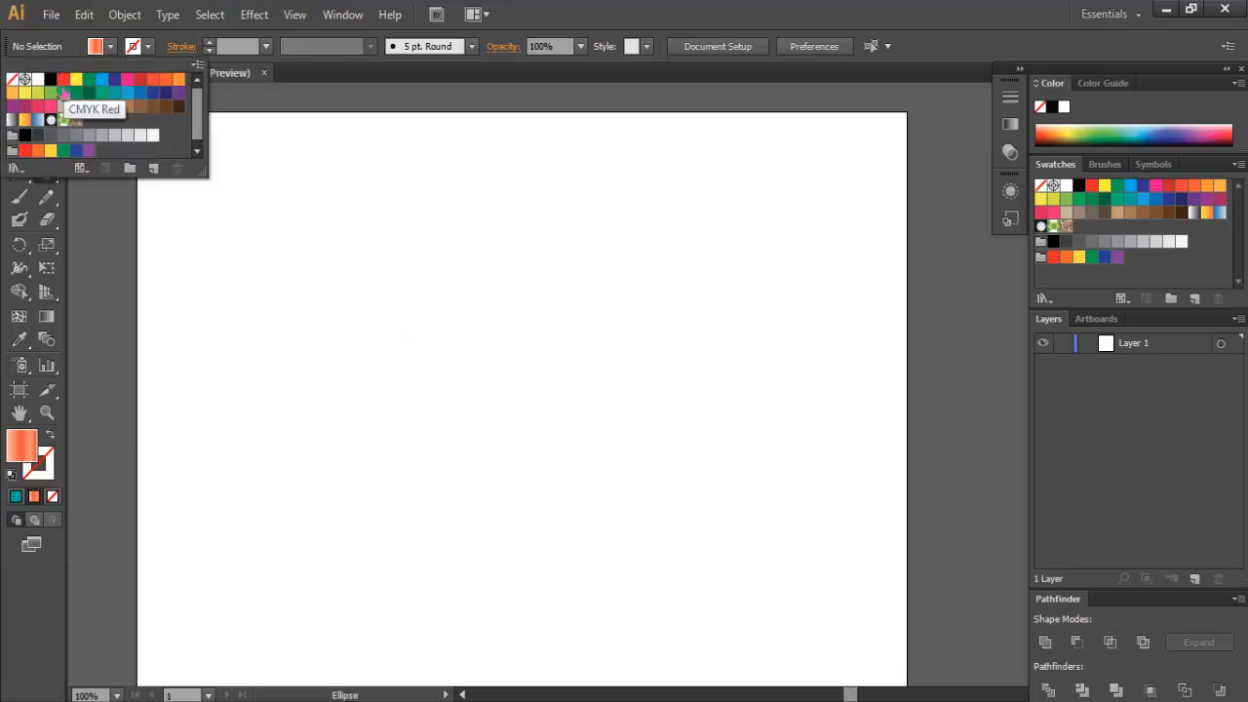
pyautogui.click(38, 106)
pyautogui.click(407, 259)
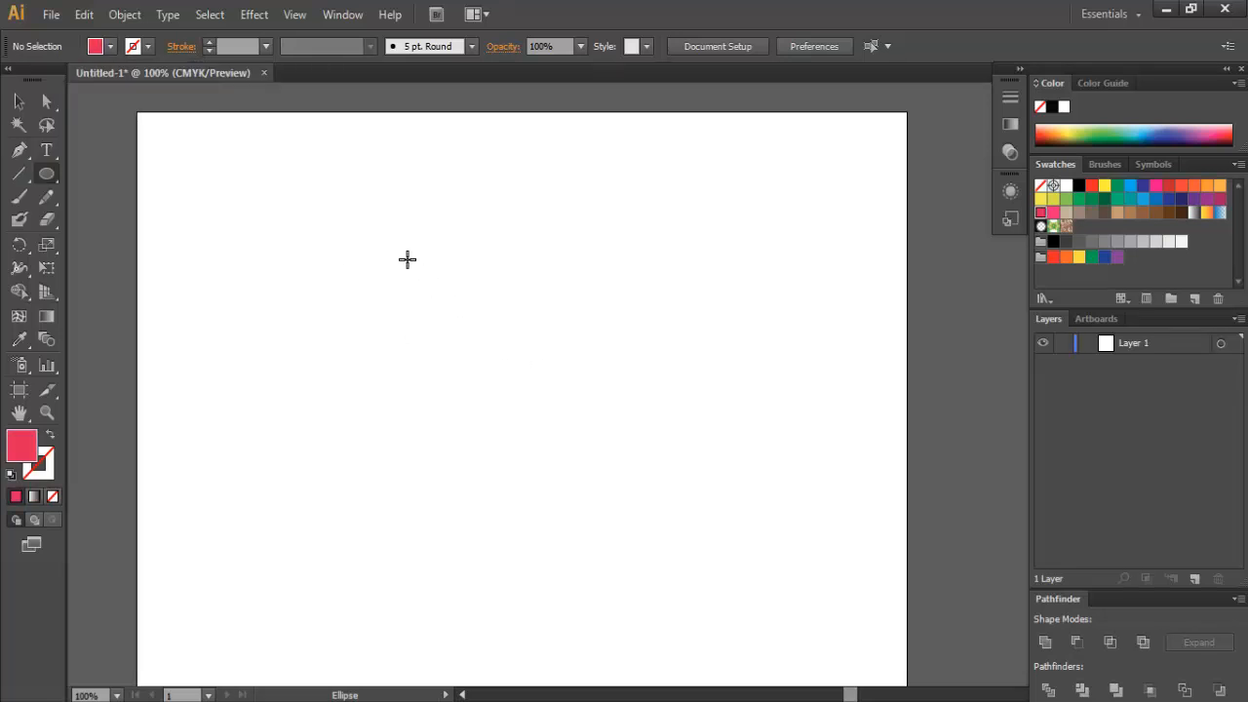
pyautogui.moveTo(419, 266); pyautogui.dragTo(681, 535)
# Step: Move the circle slightly up and to the left, and enlarge it proportionally about its centre
pyautogui.click(18, 100)
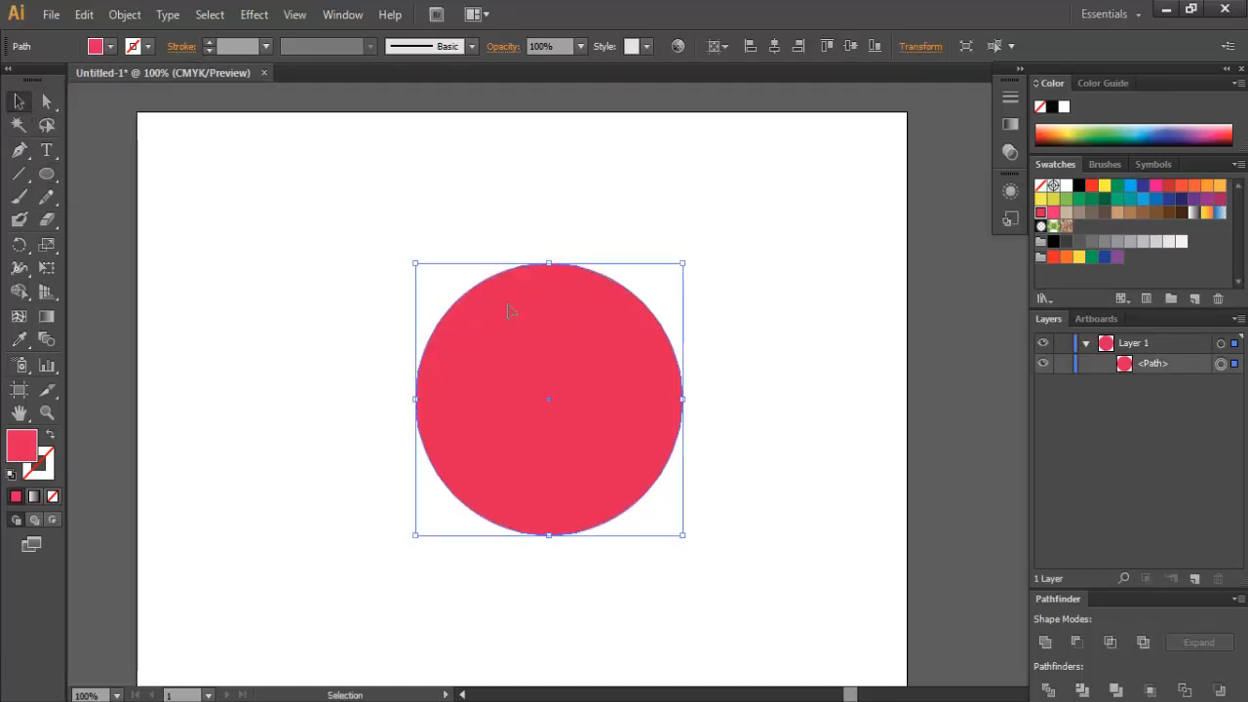
pyautogui.moveTo(544, 321); pyautogui.dragTo(494, 300)
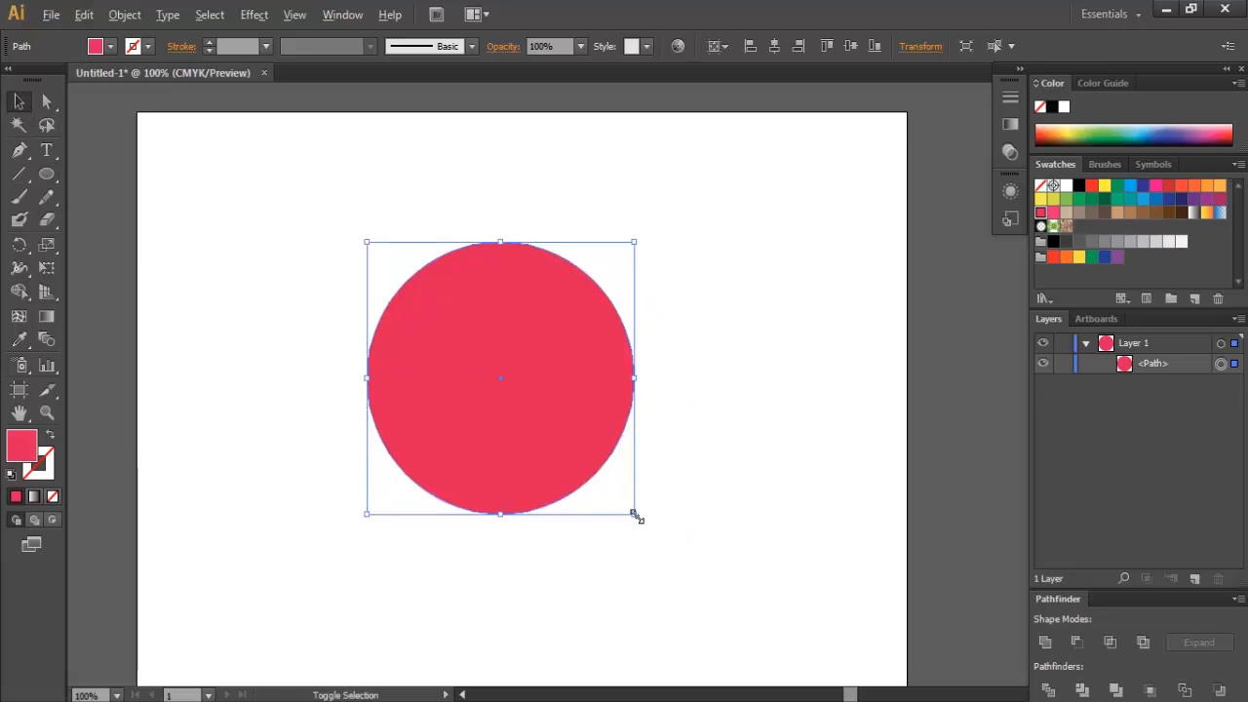
pyautogui.moveTo(634, 514); pyautogui.dragTo(663, 536)
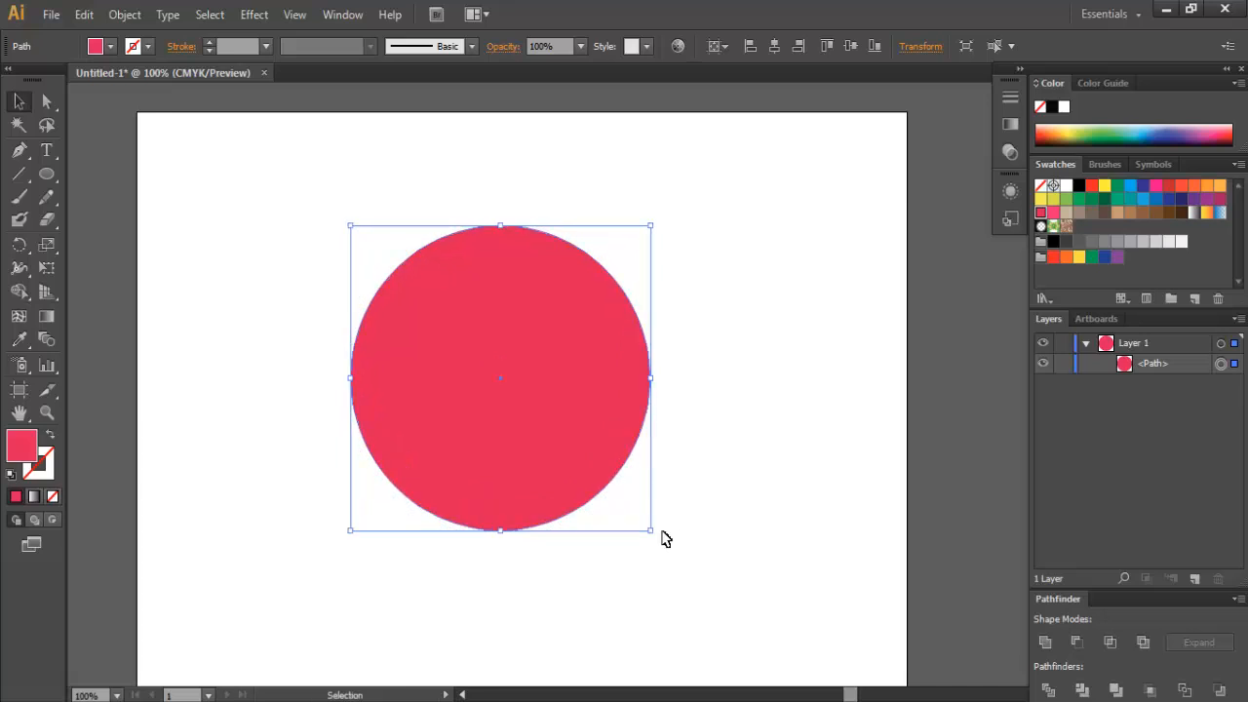
# Step: Paste a copy of the circle in front and shrink it about the shared centre to roughly 60% of its size
pyautogui.click(84, 14)
pyautogui.click(113, 108)
pyautogui.click(84, 13)
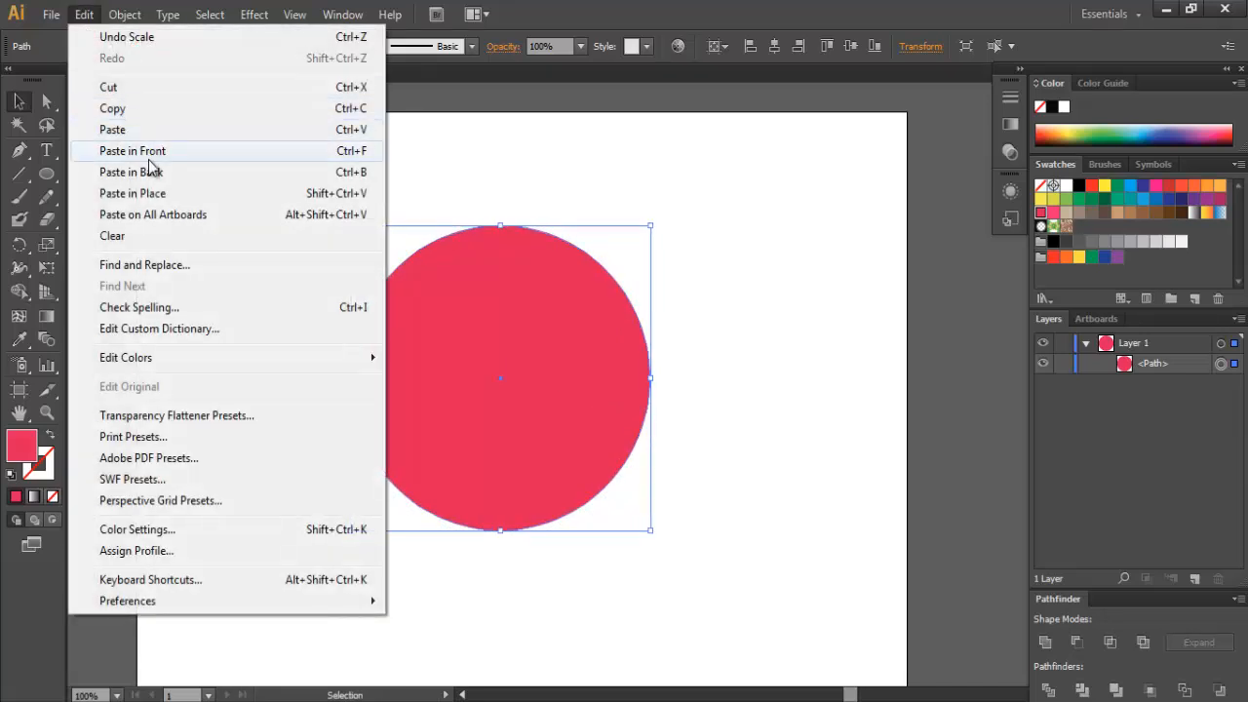
pyautogui.click(149, 159)
pyautogui.moveTo(652, 535); pyautogui.dragTo(605, 480)
# Step: Fill the small inner circle with the beige swatch
pyautogui.click(110, 45)
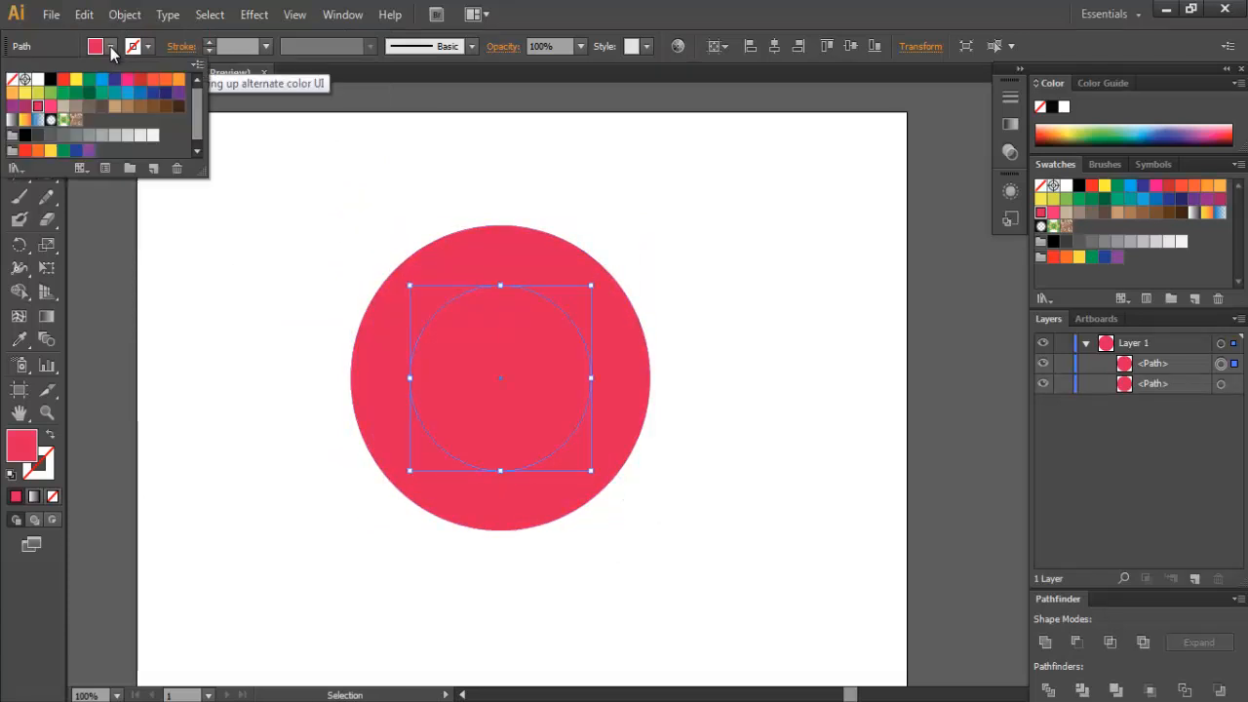
pyautogui.click(65, 107)
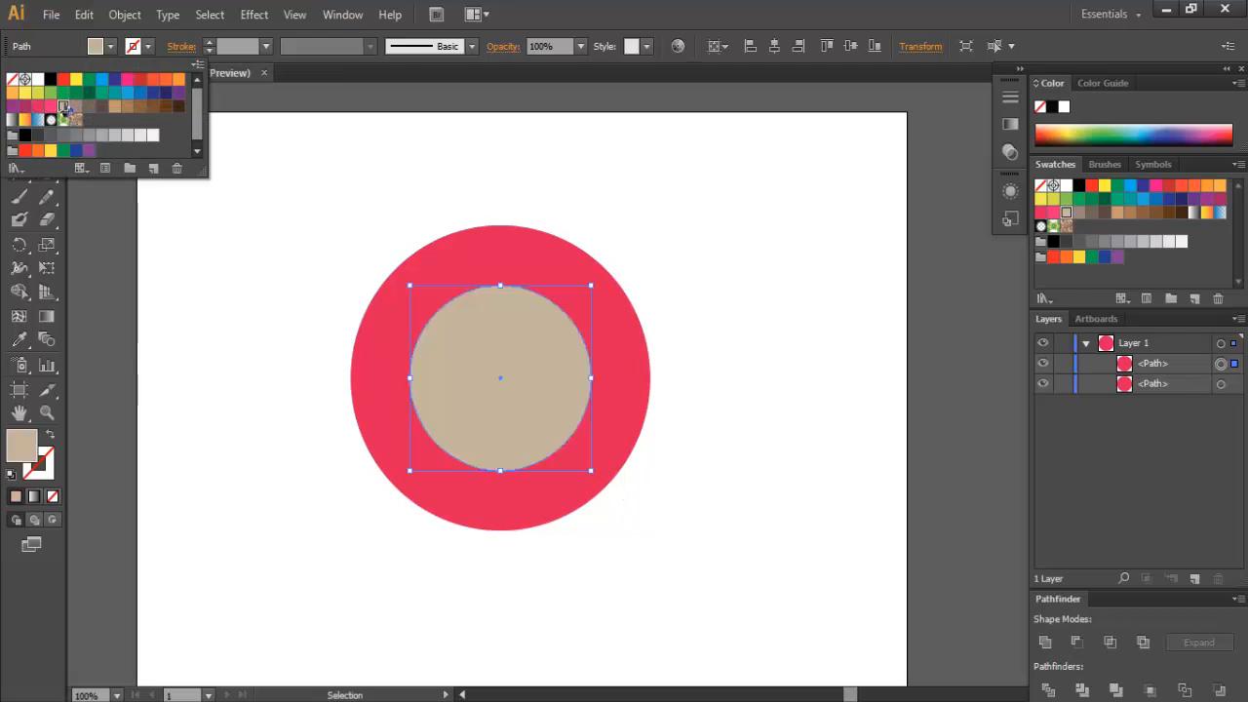
pyautogui.click(673, 12)
# Step: Paste a copy of the large circle in front and shift it about 0.32 in right and 0.76 in down
pyautogui.click(546, 253)
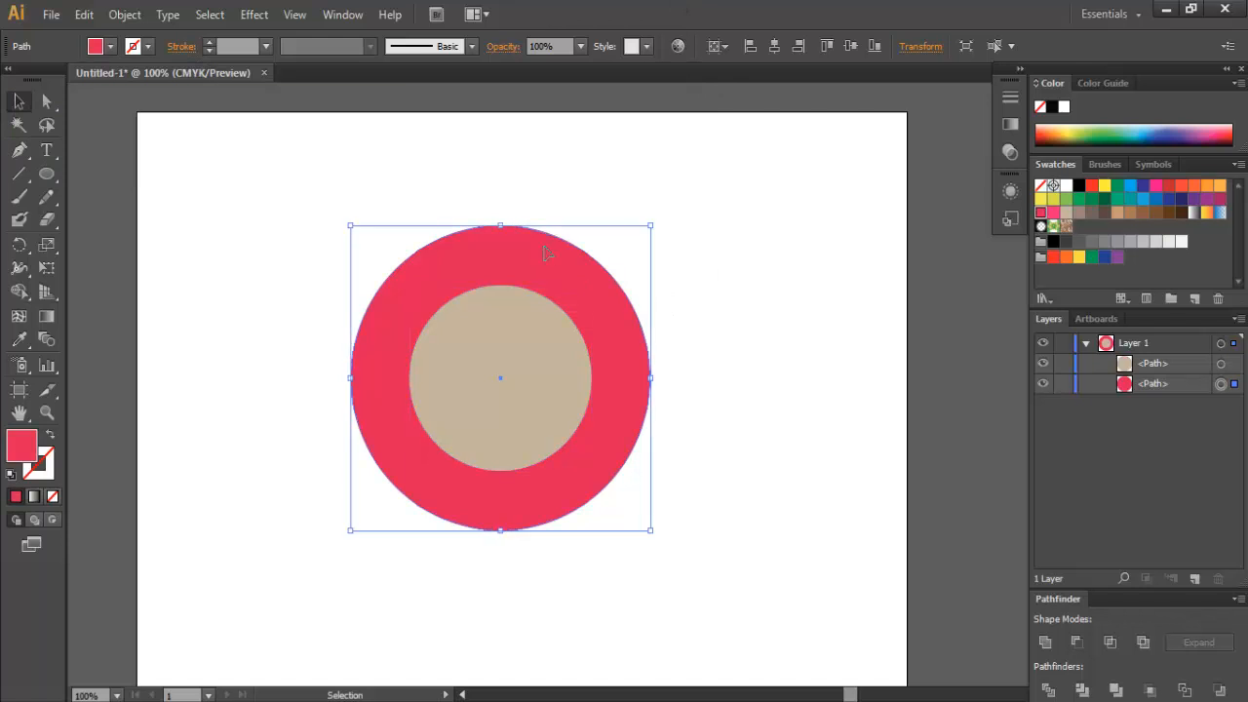
pyautogui.click(84, 14)
pyautogui.click(112, 109)
pyautogui.click(84, 15)
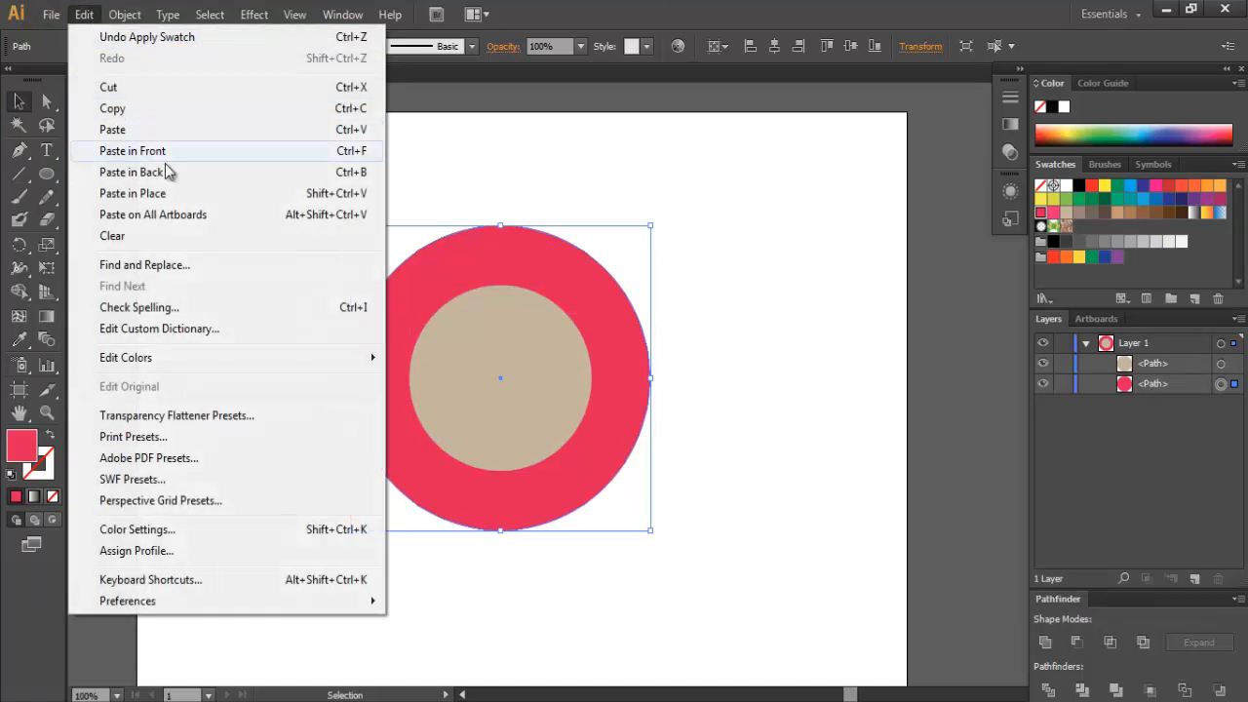
pyautogui.click(165, 151)
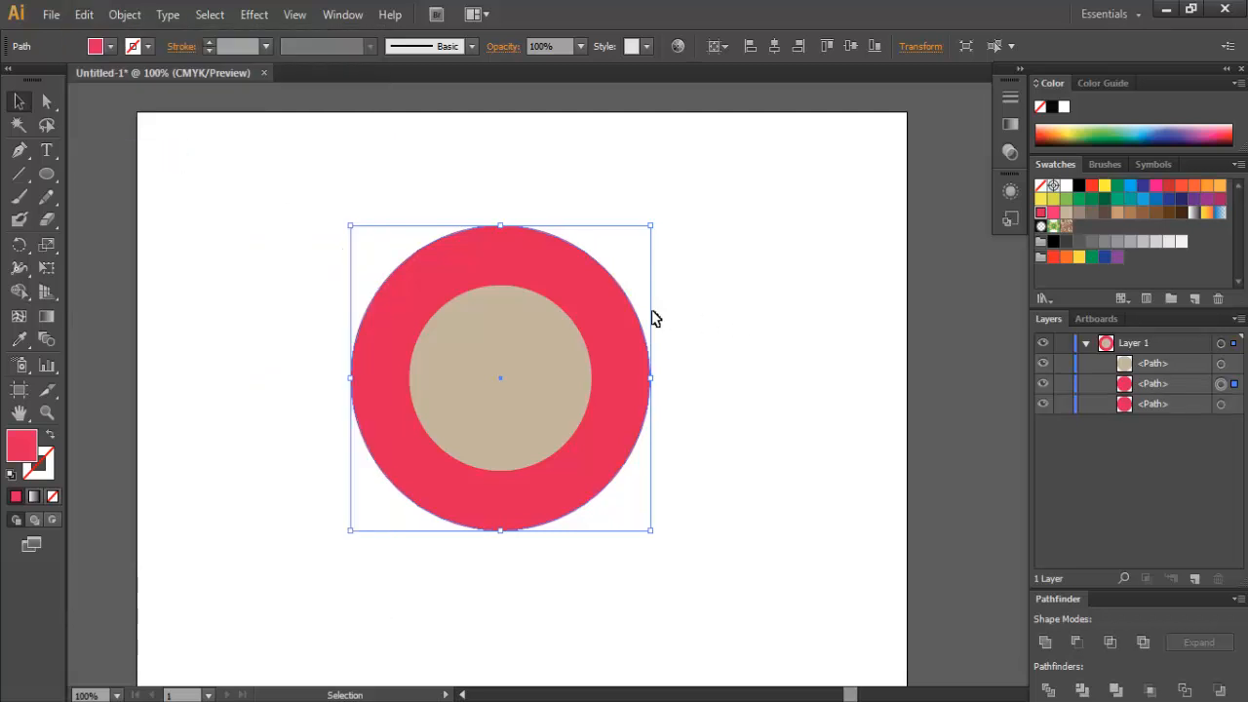
pyautogui.moveTo(608, 315); pyautogui.dragTo(632, 369)
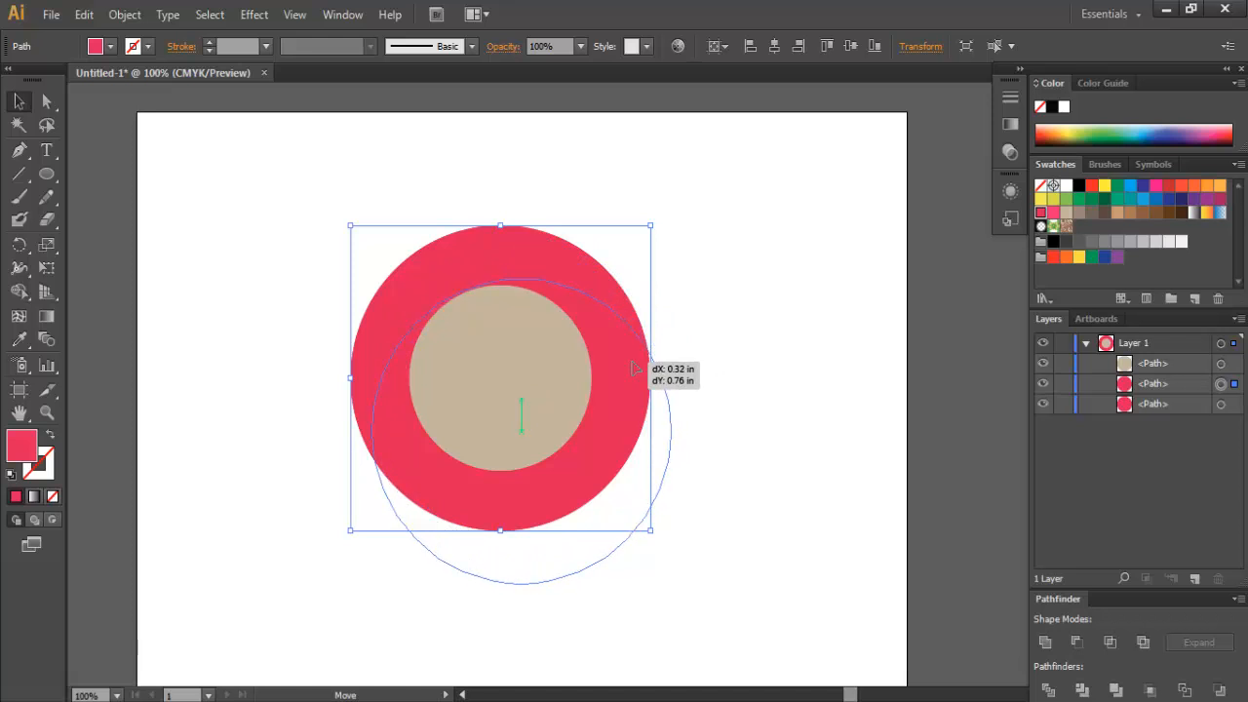
pyautogui.moveTo(632, 370); pyautogui.dragTo(632, 369)
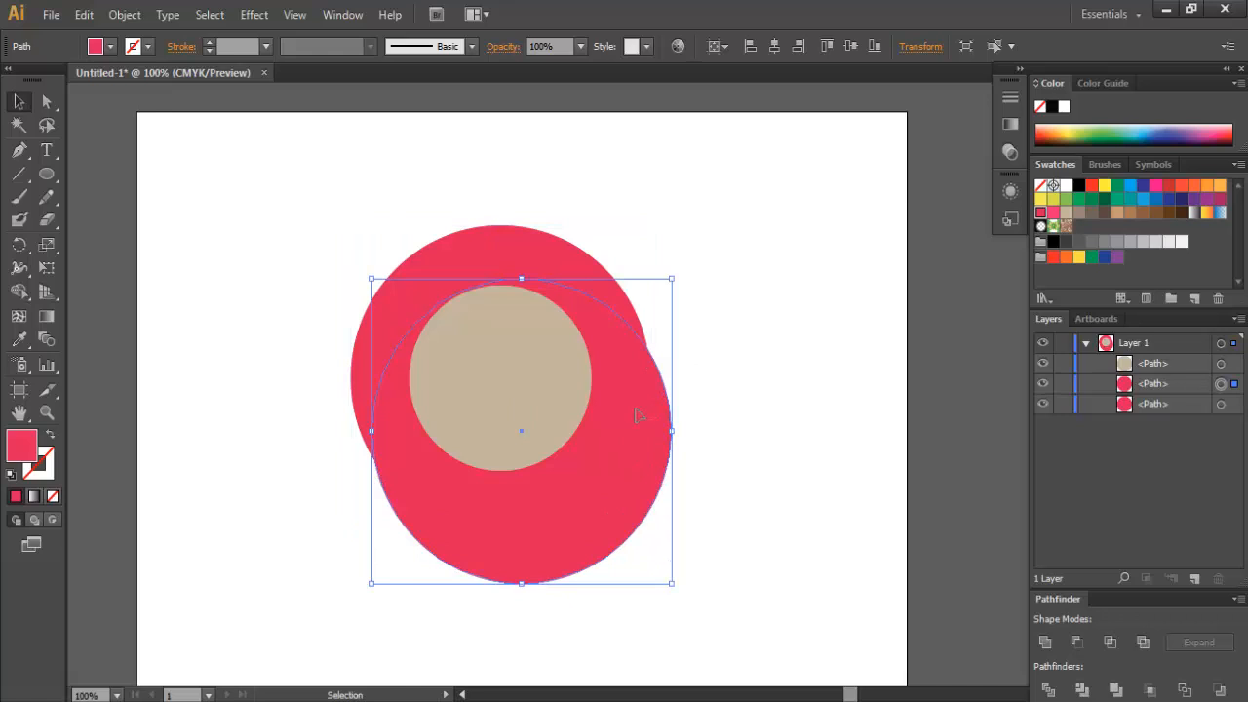
# Step: Paste a copy of the shifted circle in front and move it straight up so it extends above the original
pyautogui.click(84, 13)
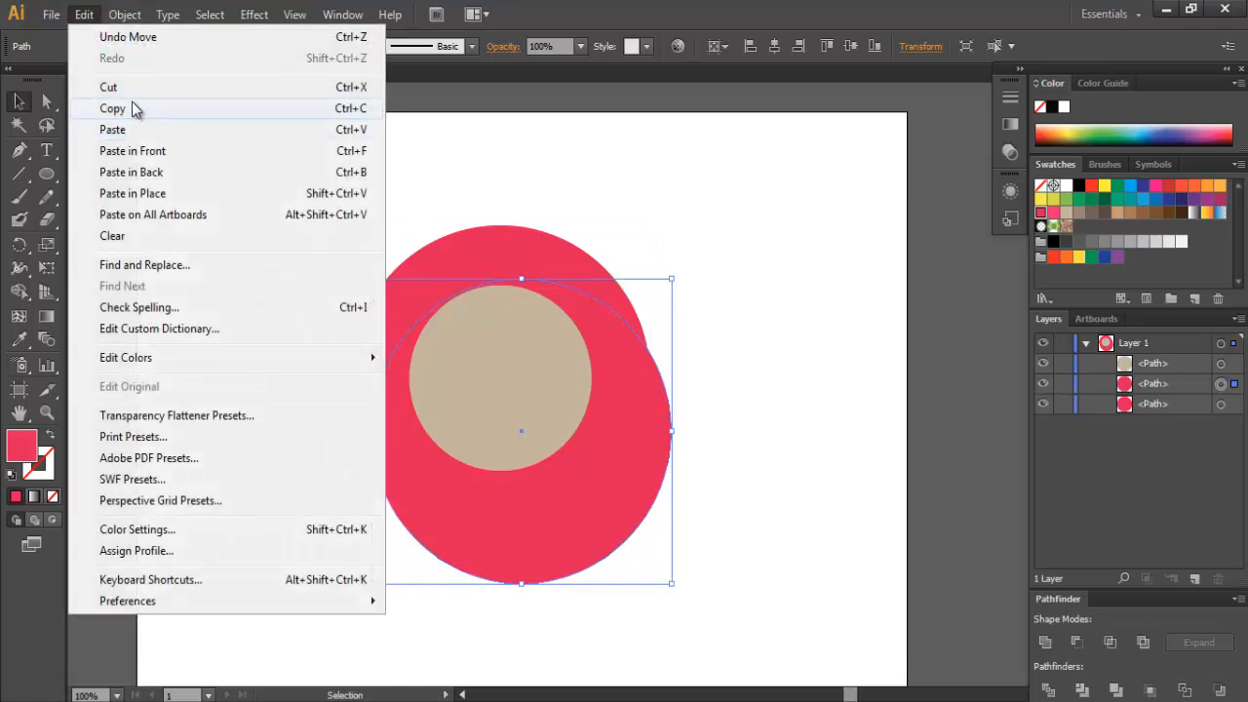
pyautogui.click(133, 107)
pyautogui.click(80, 12)
pyautogui.click(159, 151)
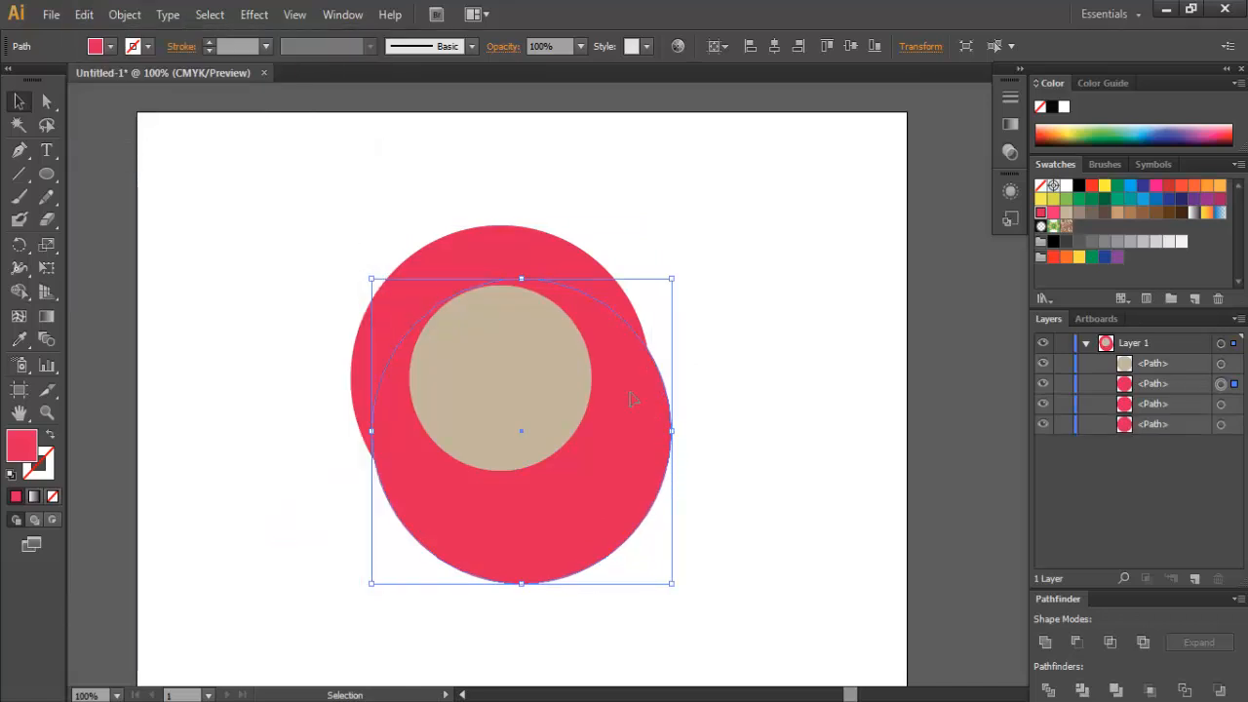
pyautogui.moveTo(632, 400); pyautogui.dragTo(631, 290)
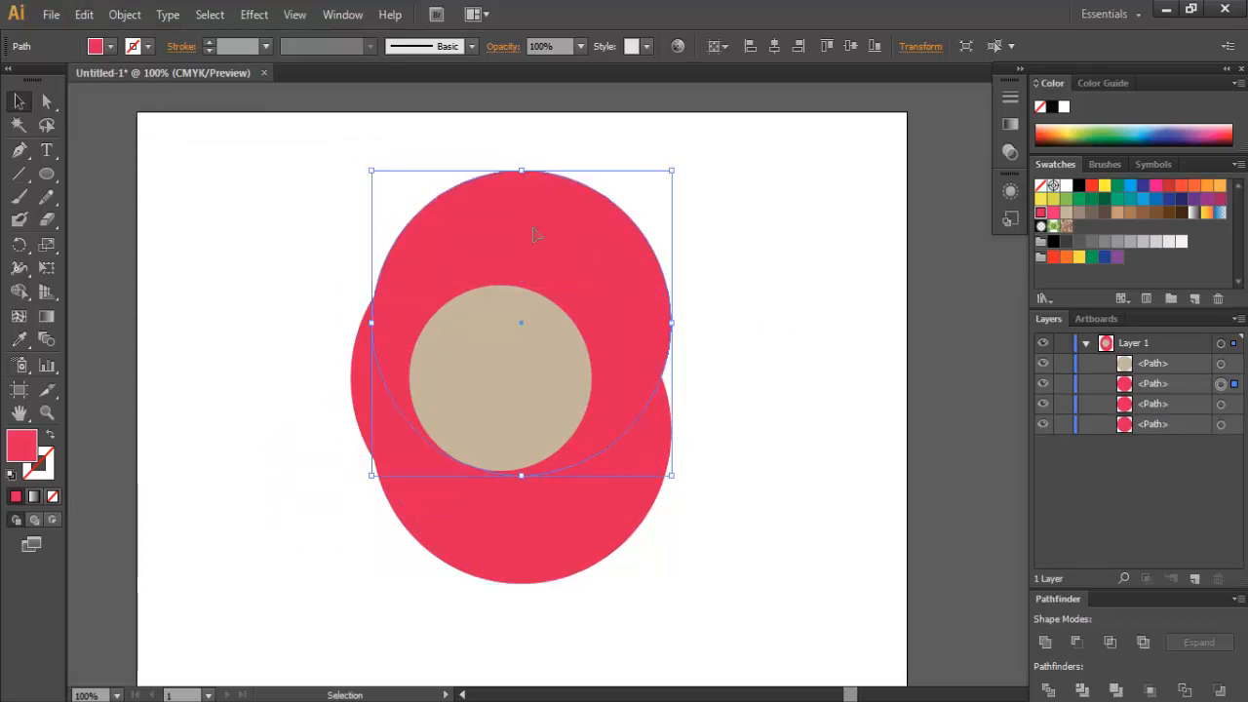
# Step: Fill the upper shifted circle with green and the lower shifted circle with a darker red
pyautogui.click(111, 47)
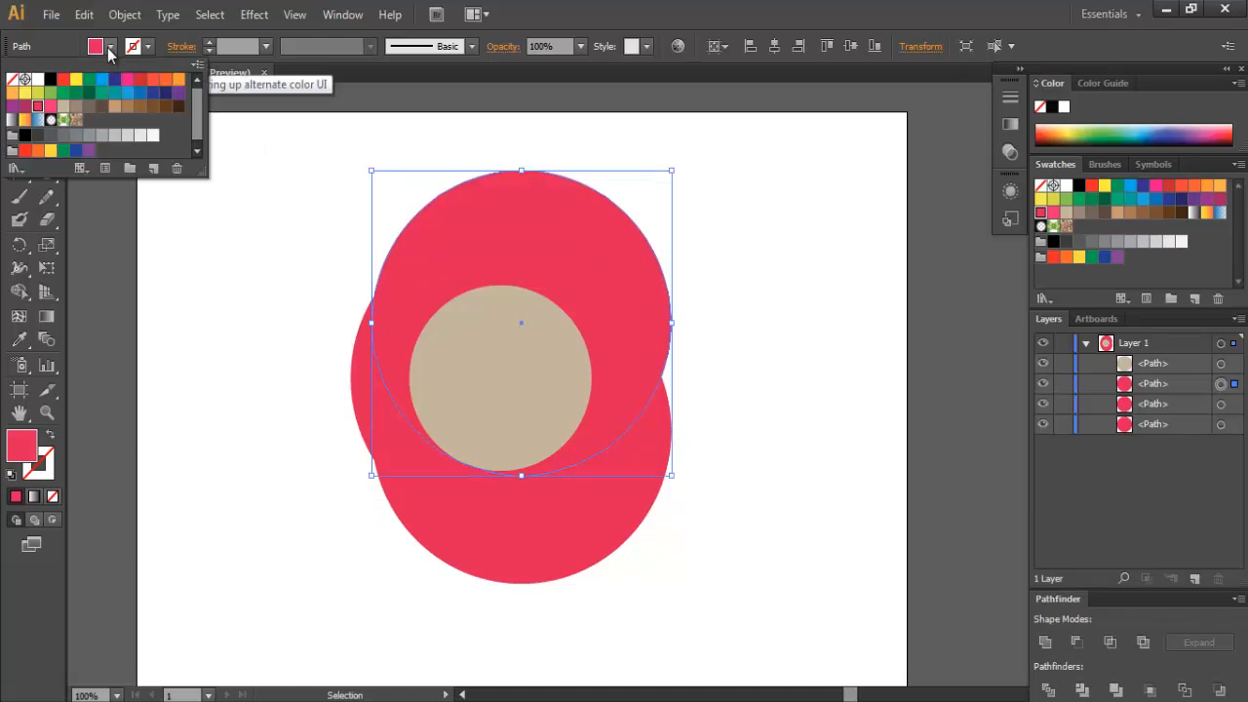
pyautogui.click(63, 93)
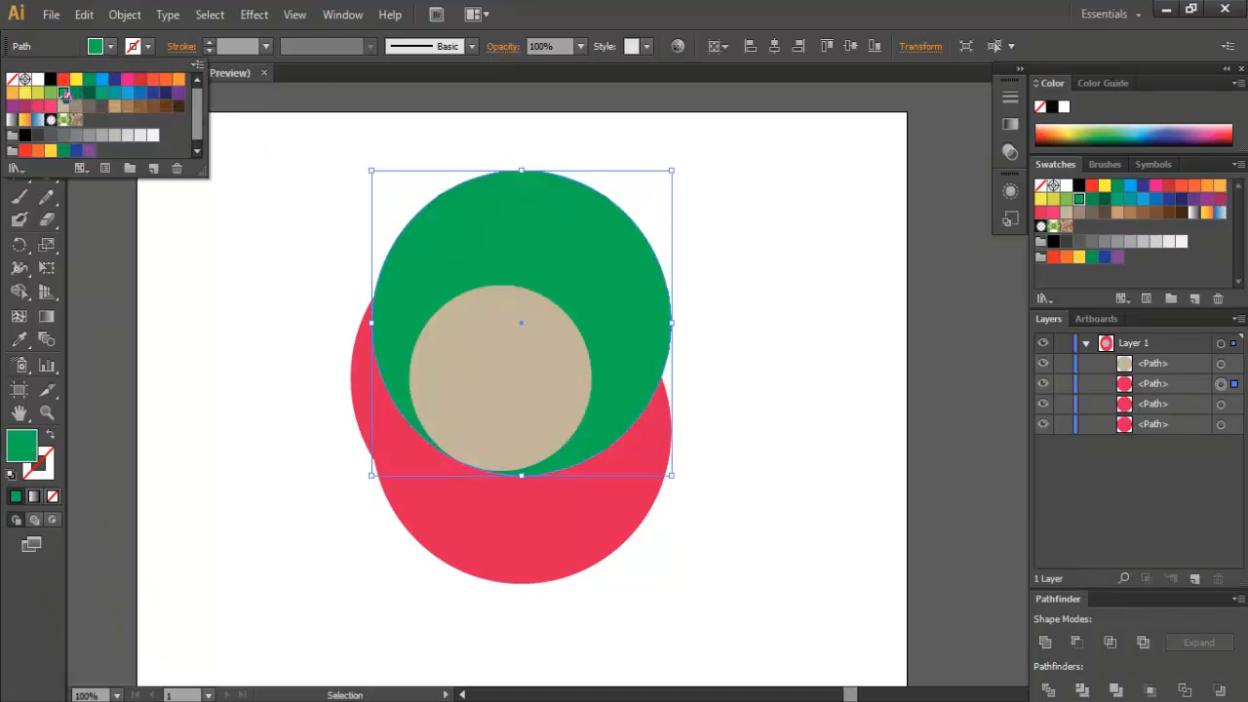
pyautogui.click(520, 554)
pyautogui.click(519, 553)
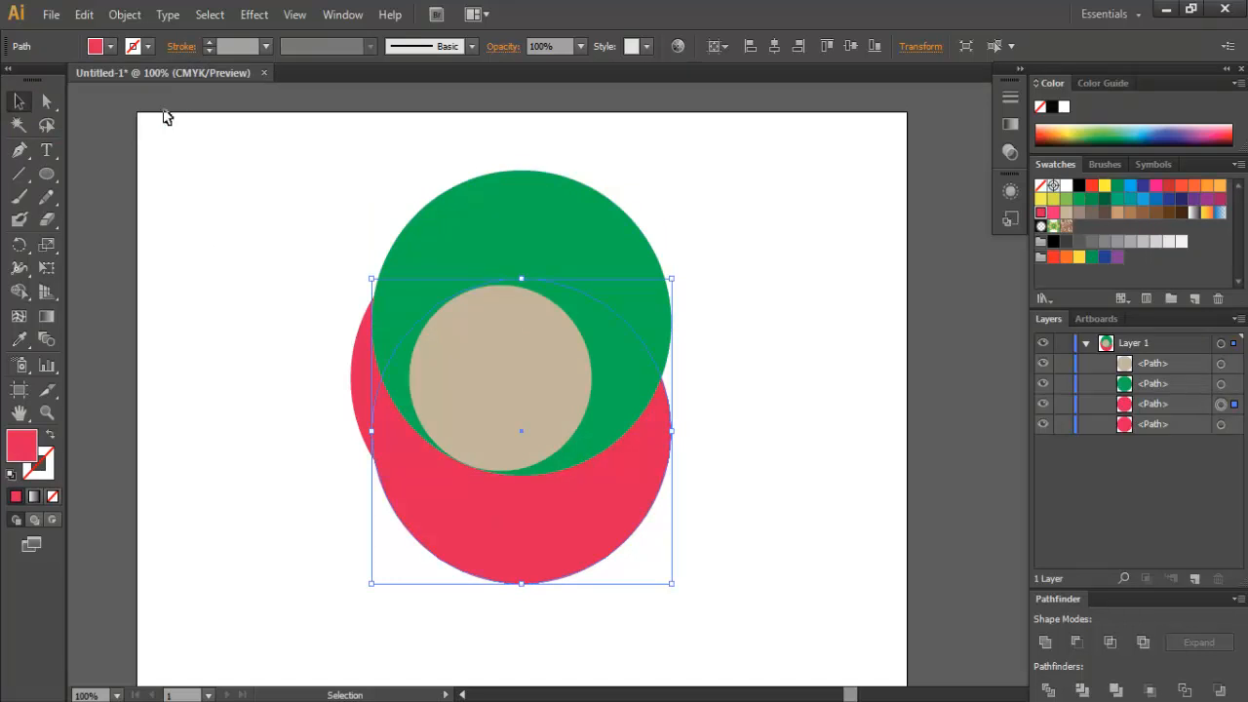
pyautogui.click(111, 47)
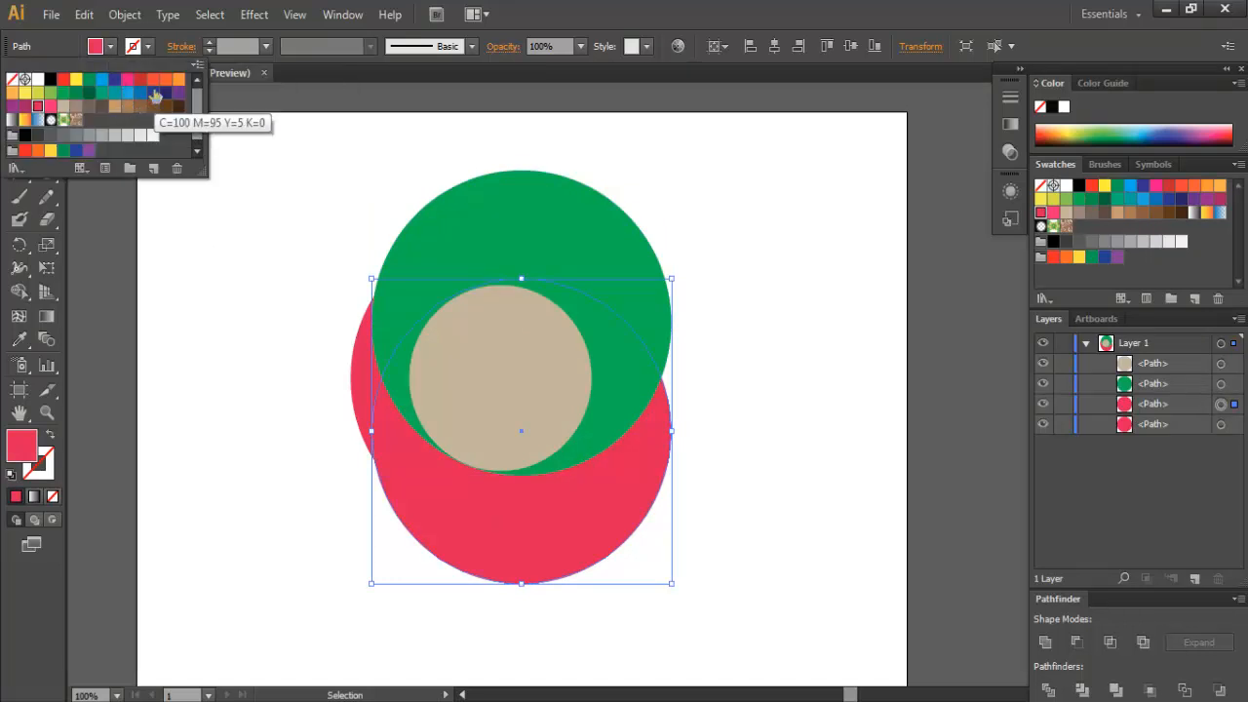
pyautogui.click(141, 79)
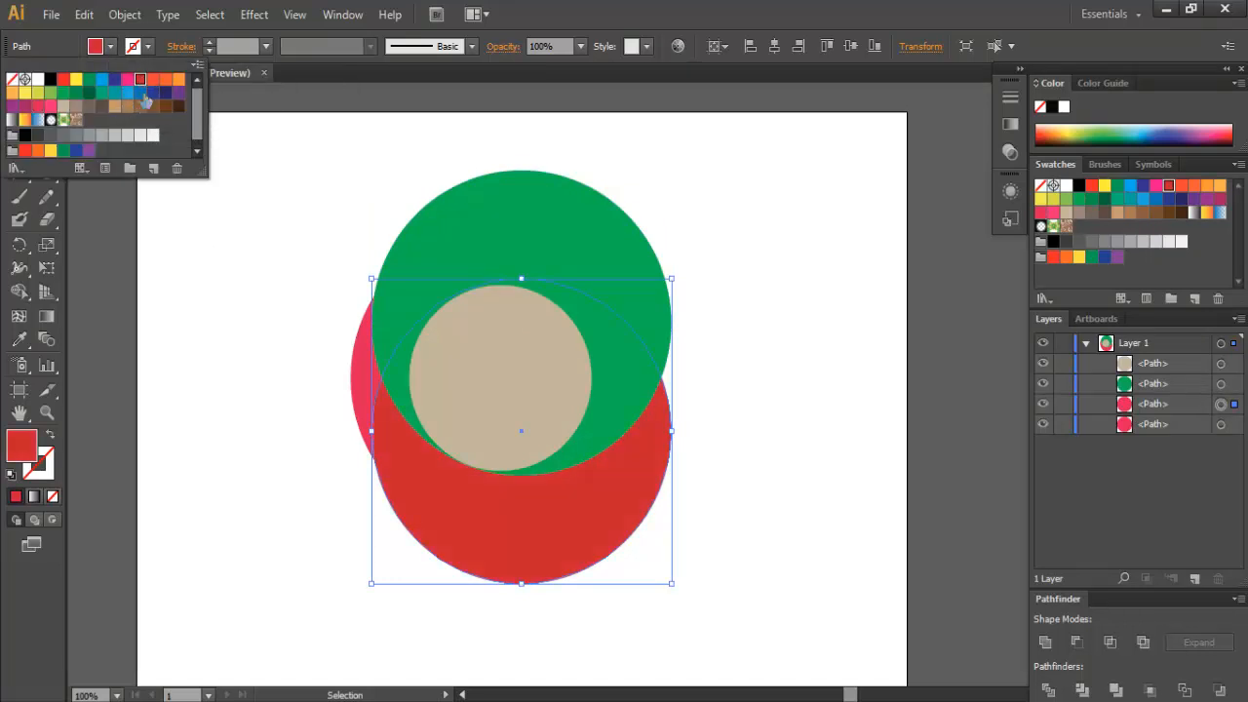
# Step: Select all the circles and merge the outer overhanging regions, then the upper ring regions, with the Shape Builder tool
pyautogui.click(252, 320)
pyautogui.moveTo(303, 215); pyautogui.dragTo(671, 562)
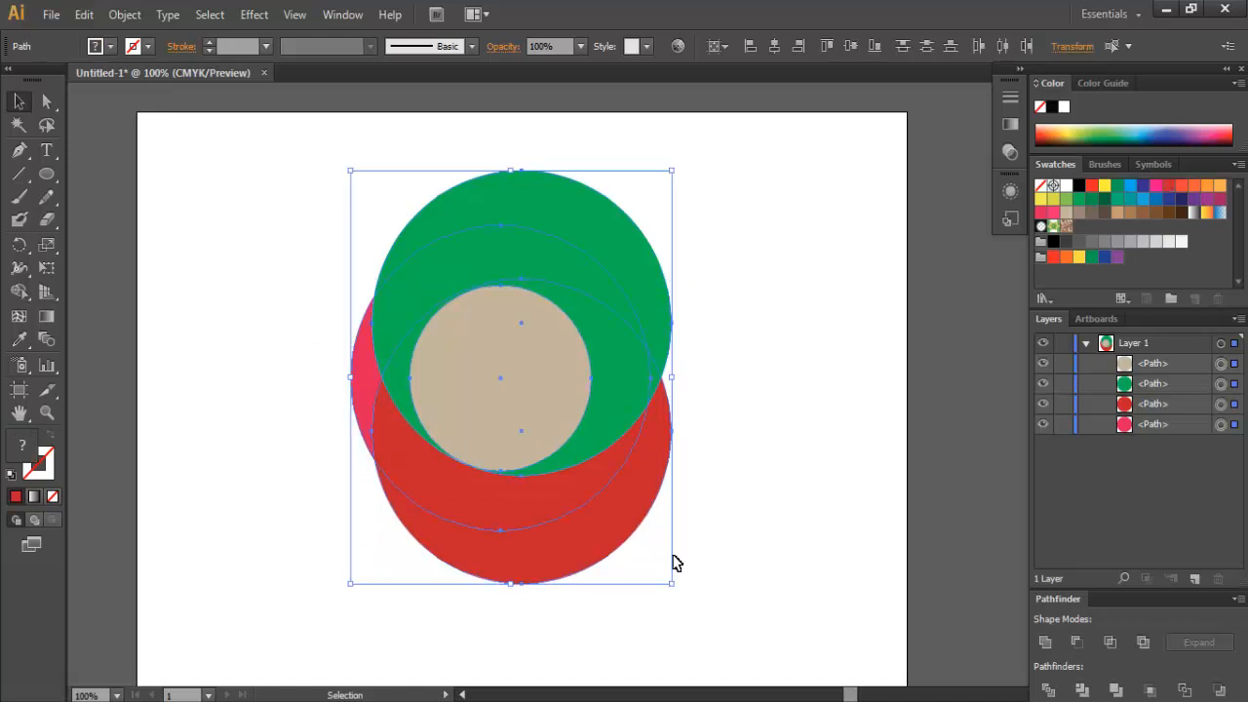
pyautogui.moveTo(19, 291); pyautogui.dragTo(82, 290)
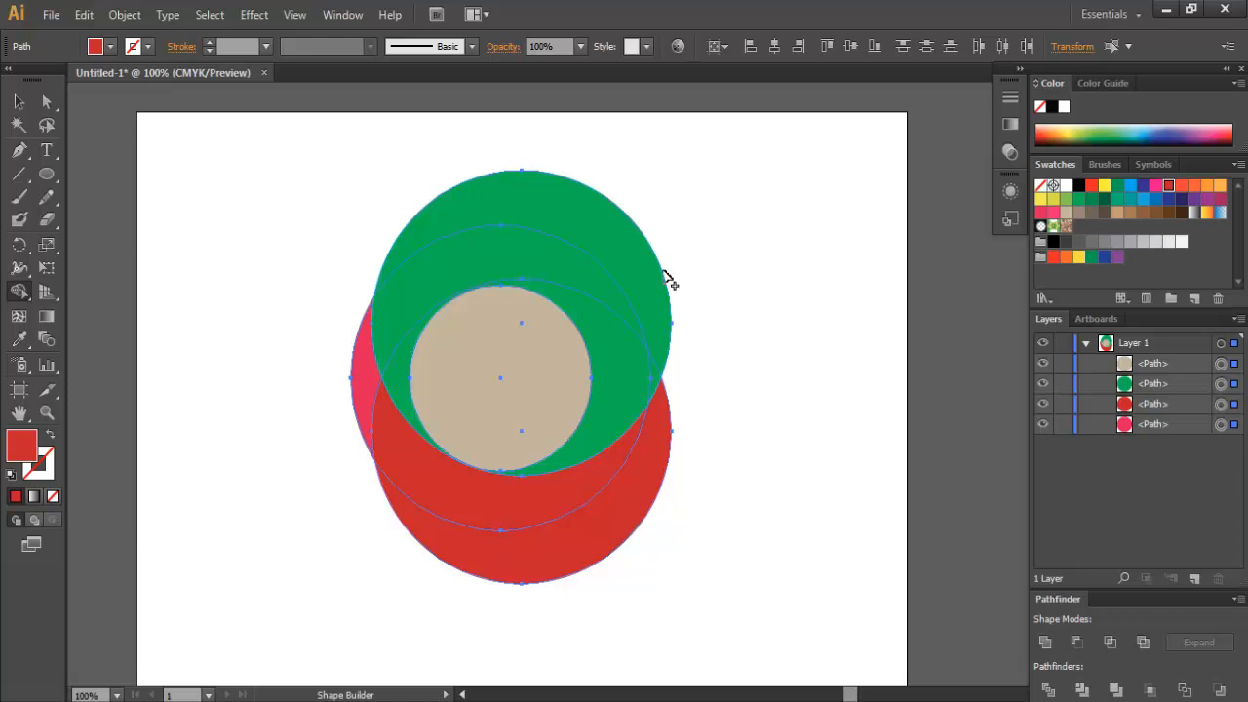
pyautogui.moveTo(647, 264); pyautogui.dragTo(673, 411)
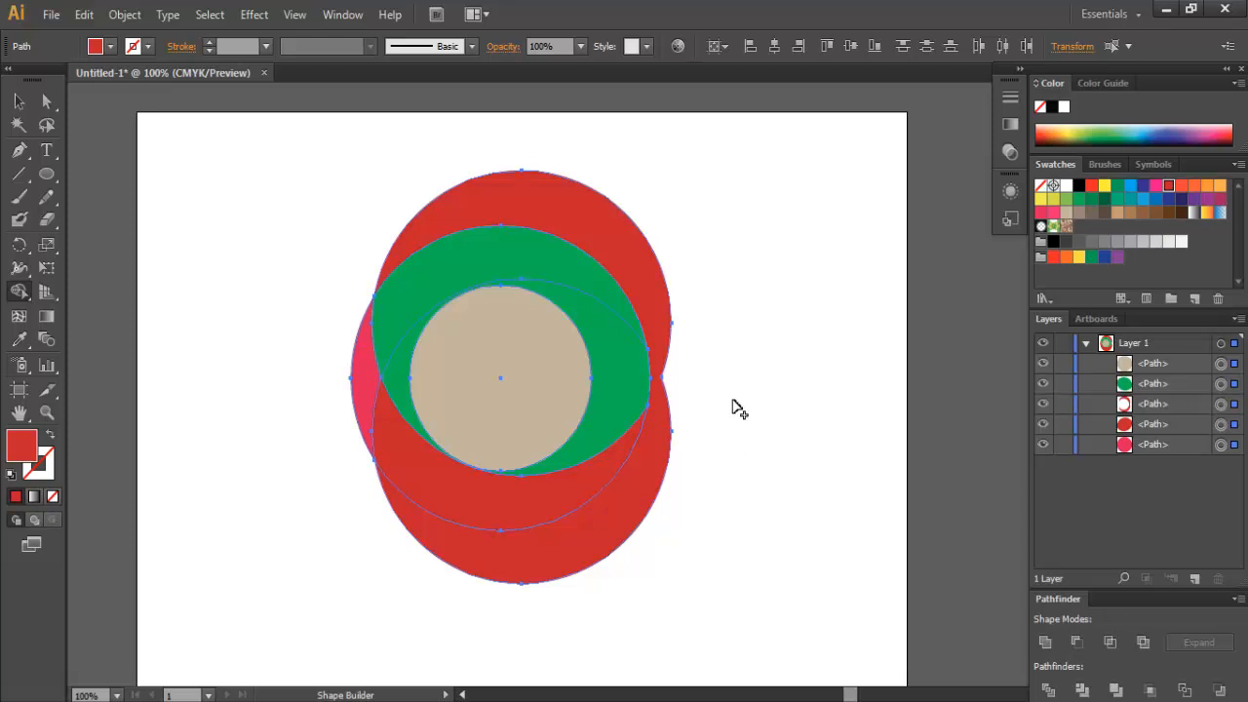
pyautogui.moveTo(567, 265); pyautogui.dragTo(619, 344)
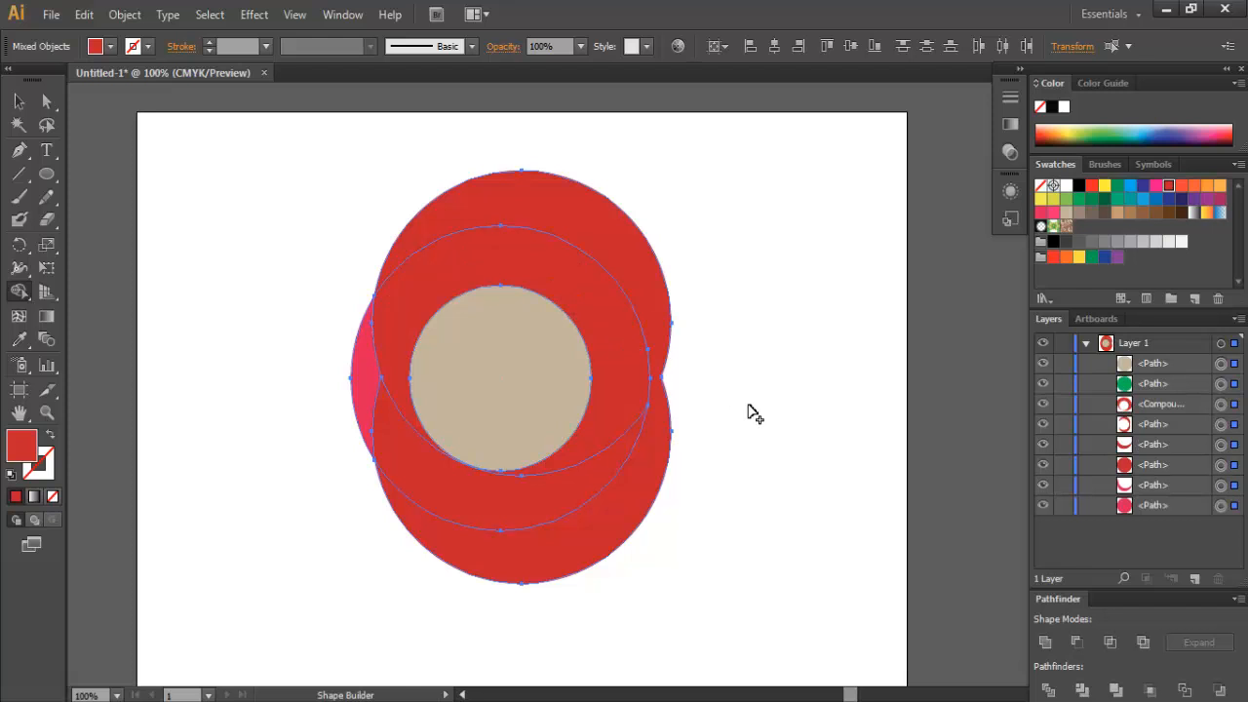
# Step: Delete the merged red shape that extends outside the original large circle
pyautogui.click(18, 101)
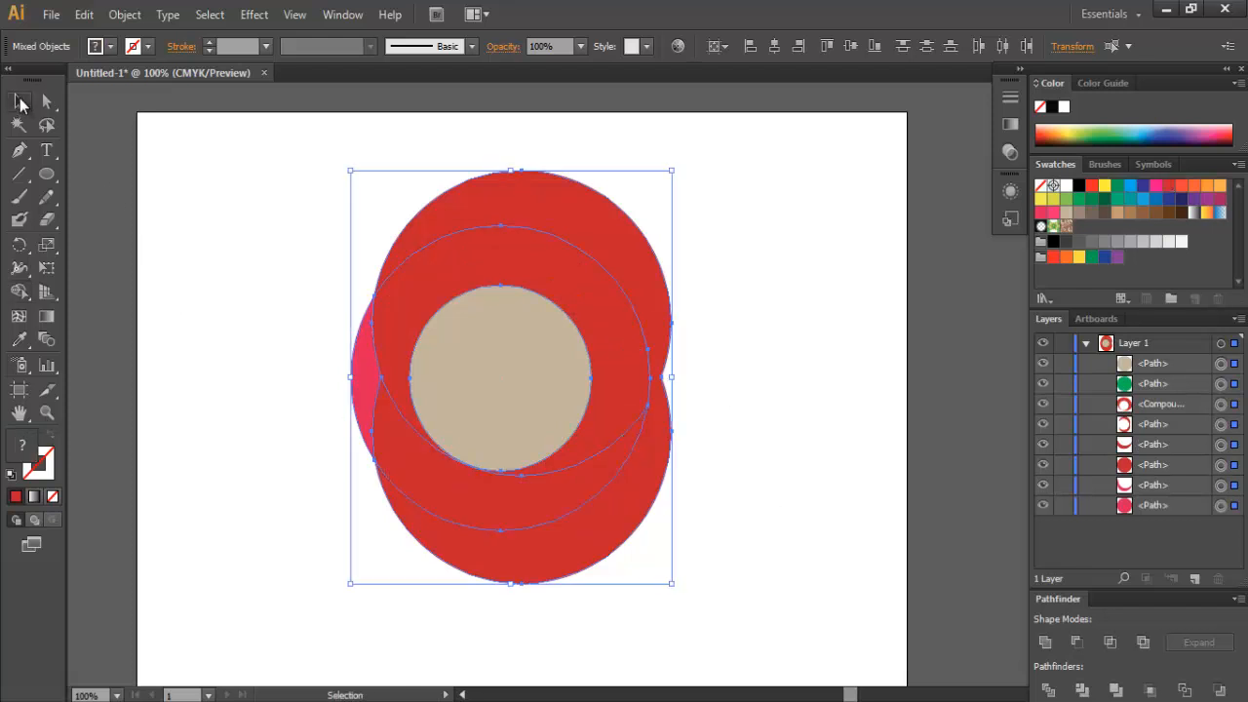
pyautogui.click(775, 365)
pyautogui.click(614, 228)
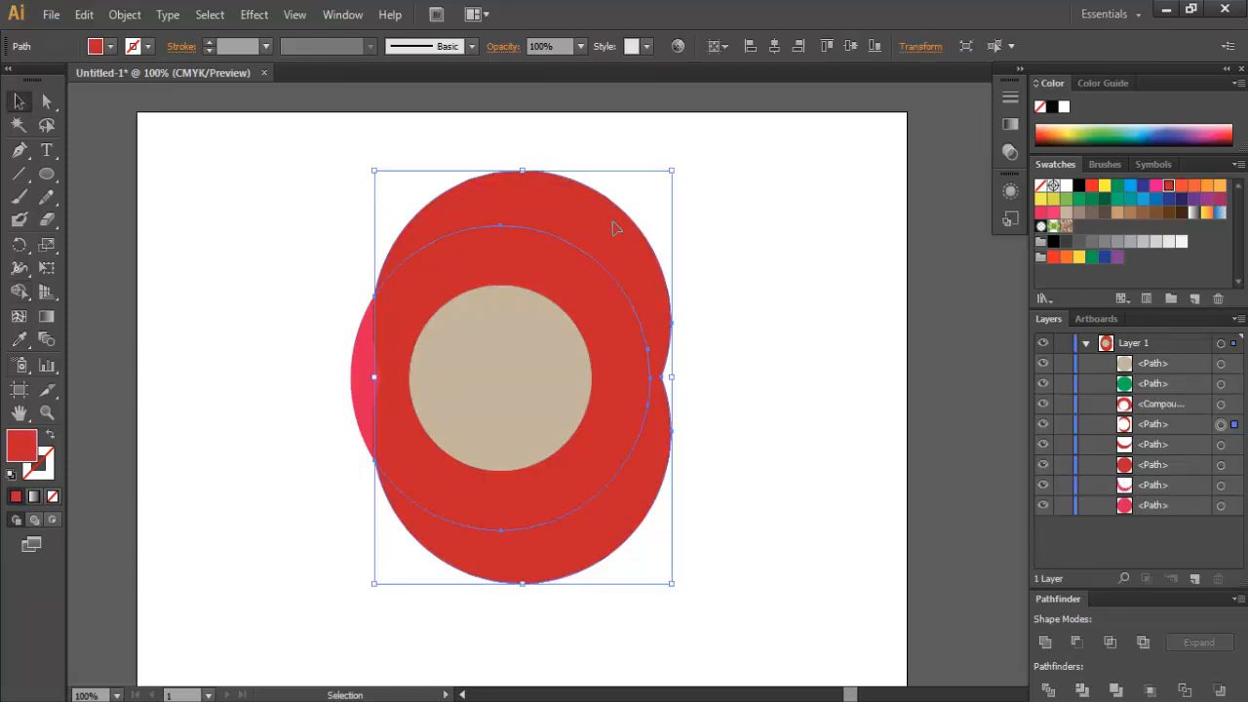
pyautogui.press('Delete')
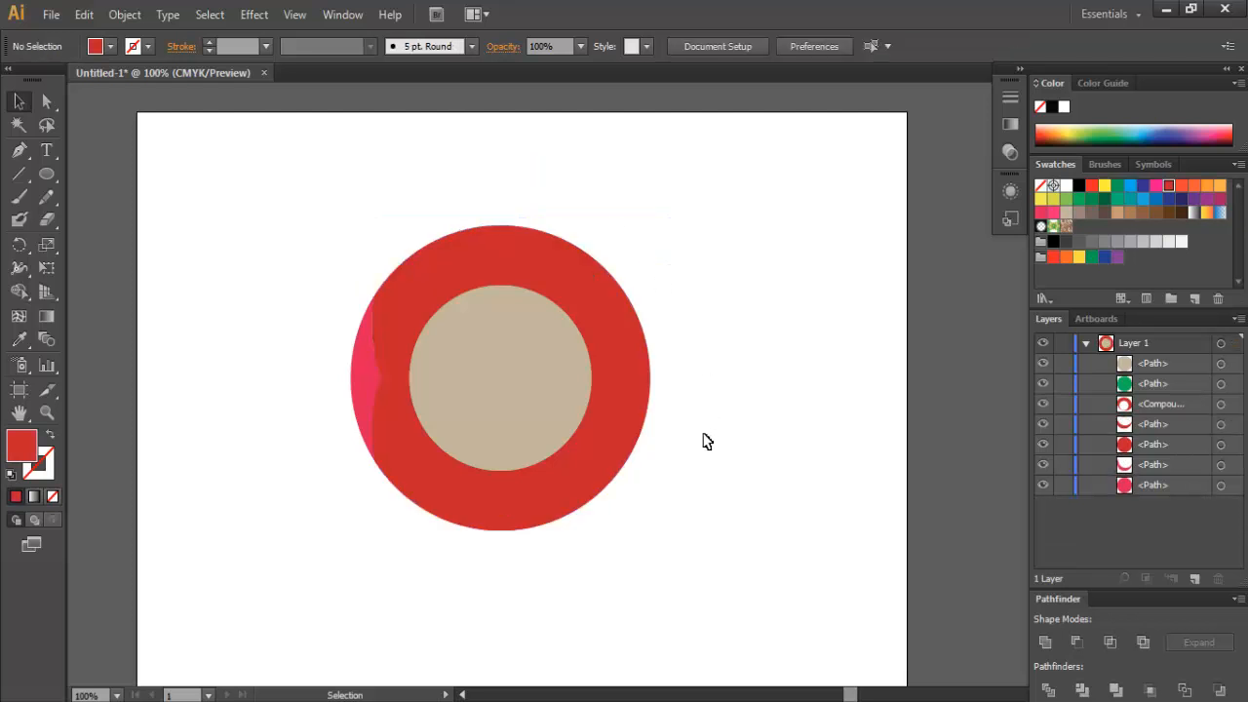
# Step: Fill the lower crescent of the ring with the beige swatch
pyautogui.click(558, 496)
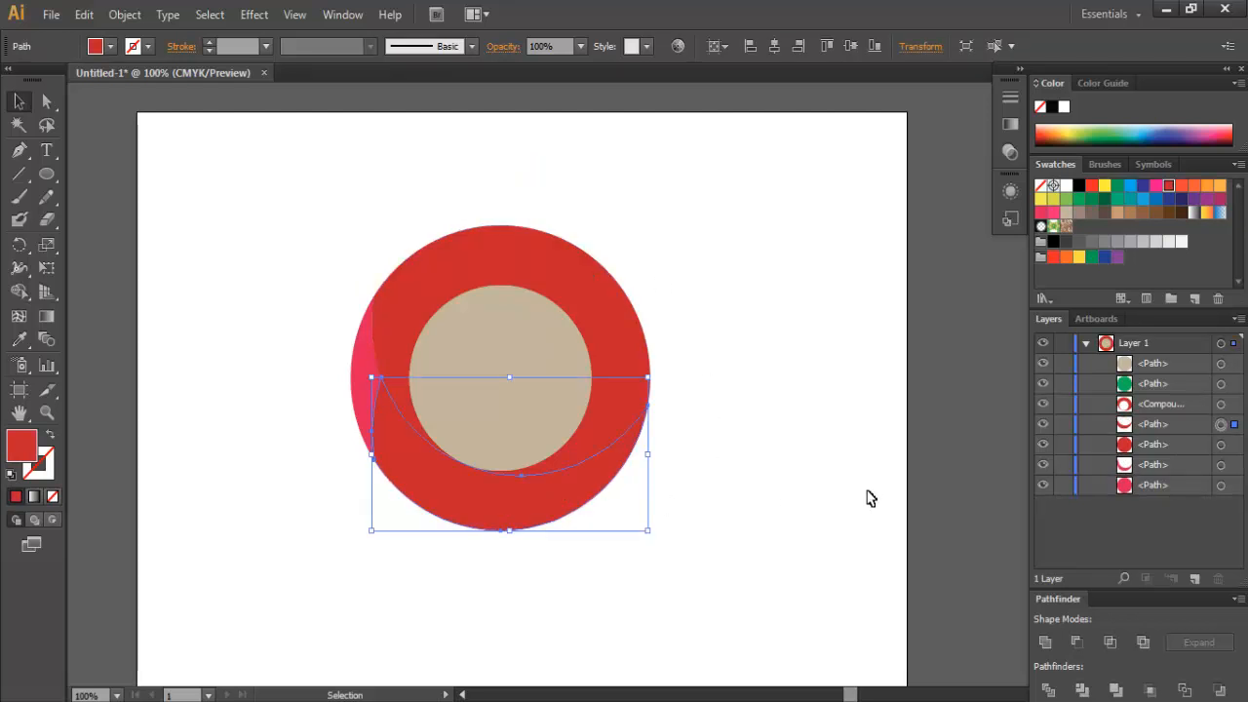
pyautogui.click(1068, 214)
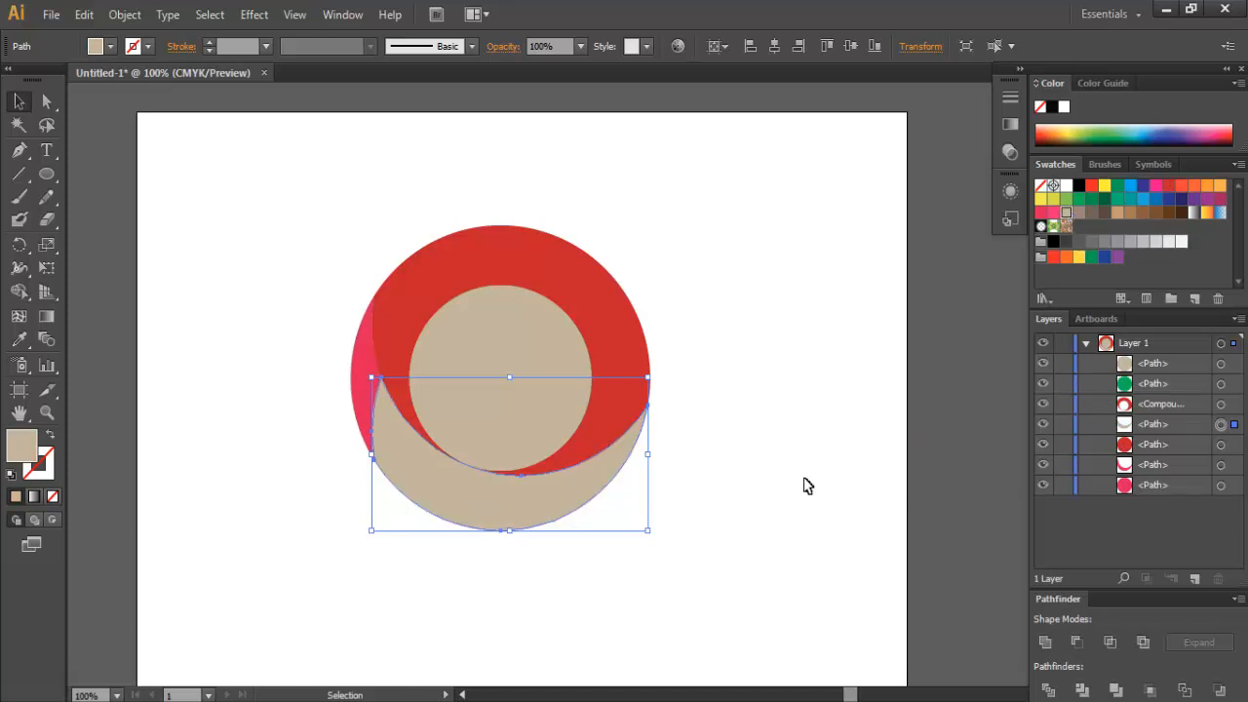
pyautogui.click(806, 485)
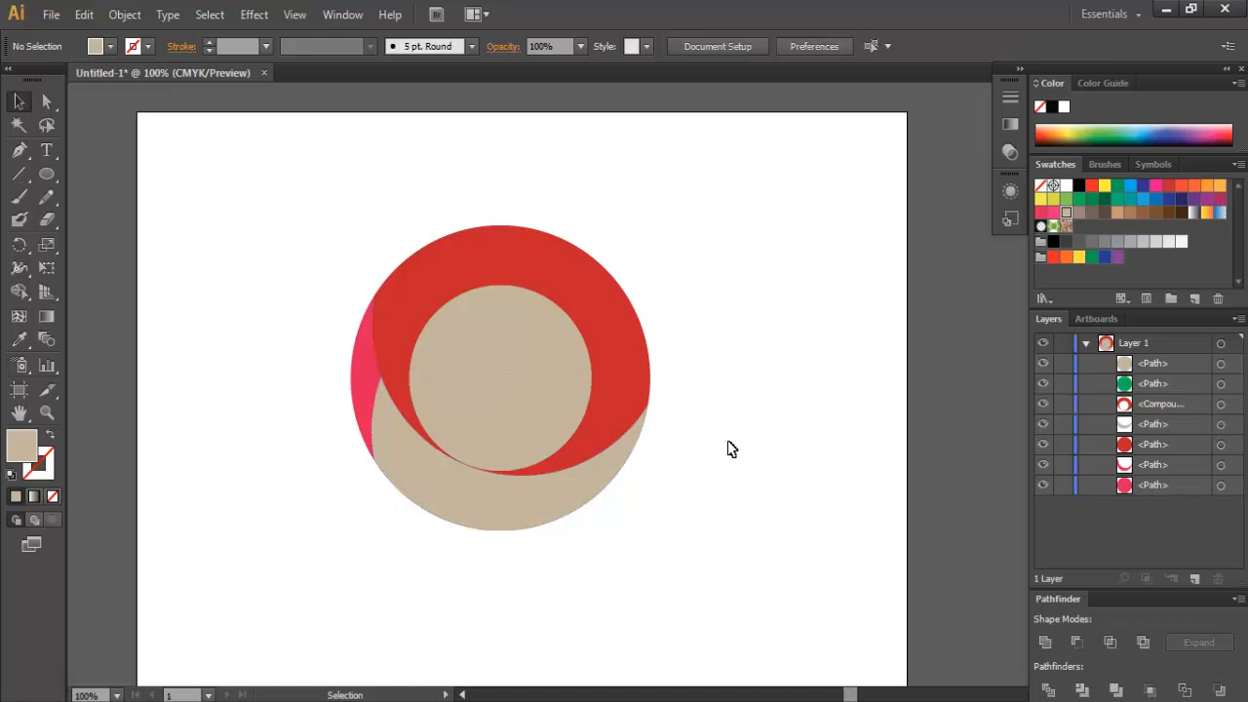
# Step: Fill the upper compound section of the ring with bright blue
pyautogui.click(583, 291)
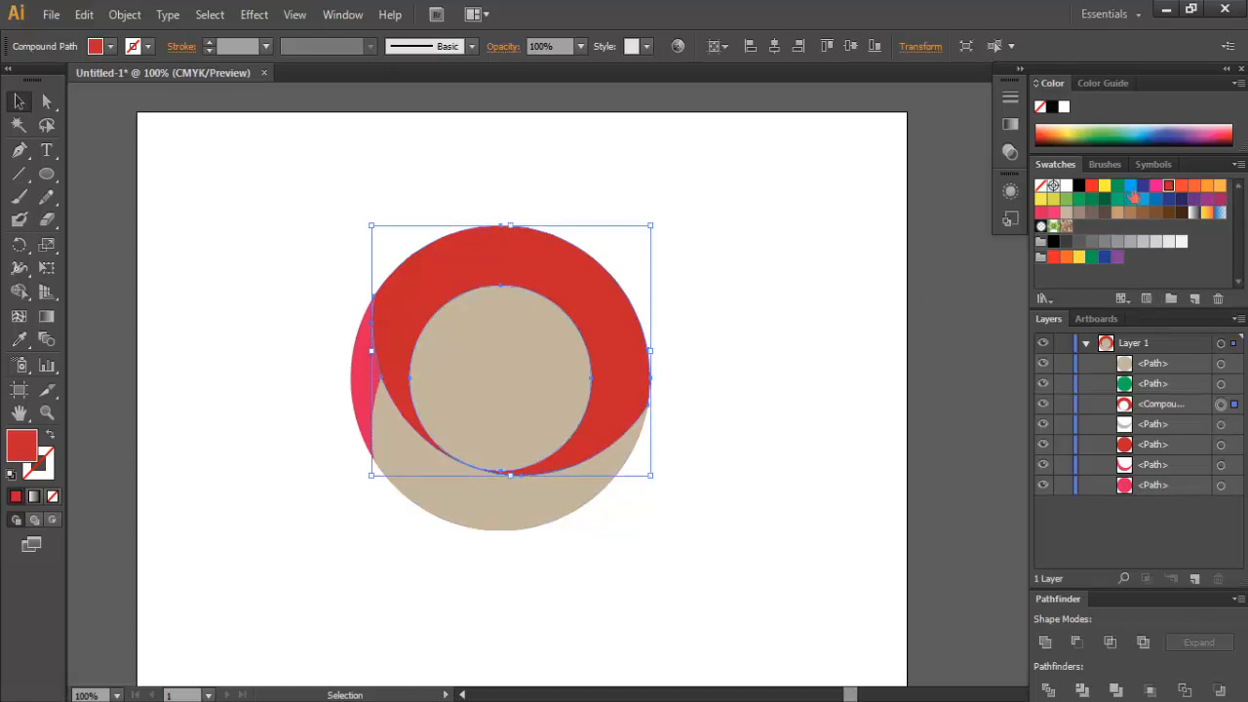
pyautogui.click(1130, 186)
pyautogui.click(824, 352)
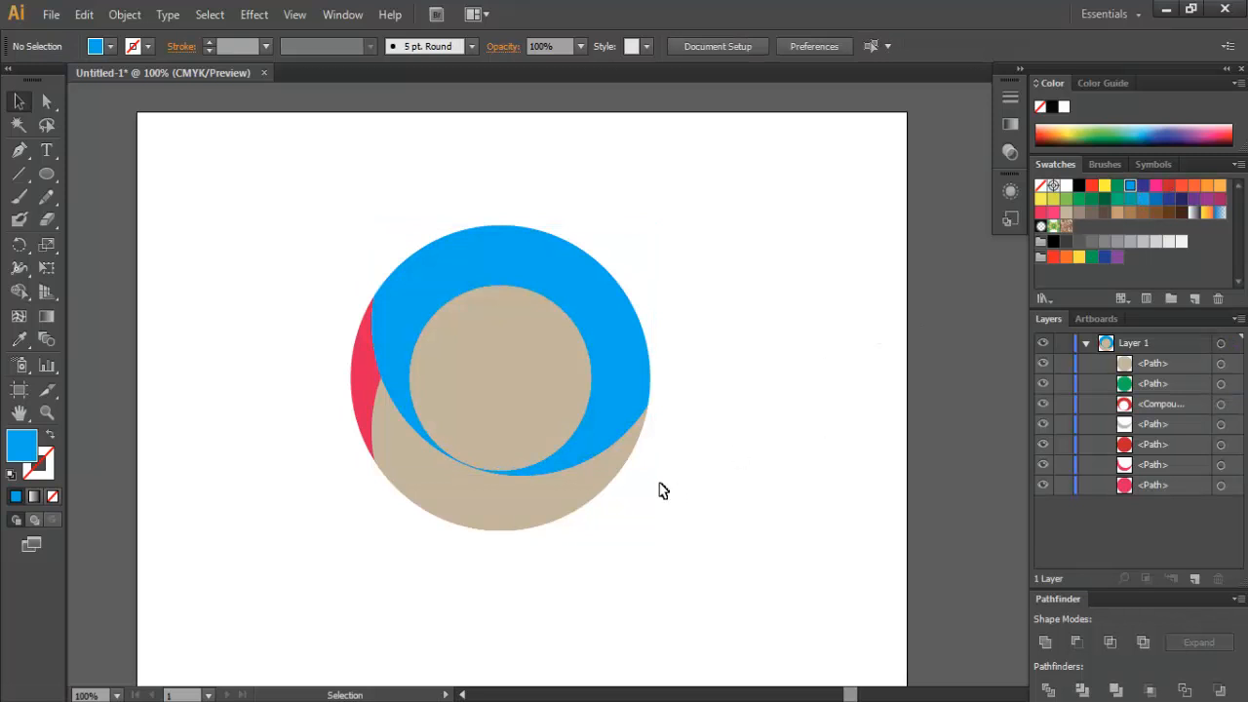
# Step: Delete all the stacked circles filling the ring's centre: the beige, green, red and crimson ones
pyautogui.click(538, 399)
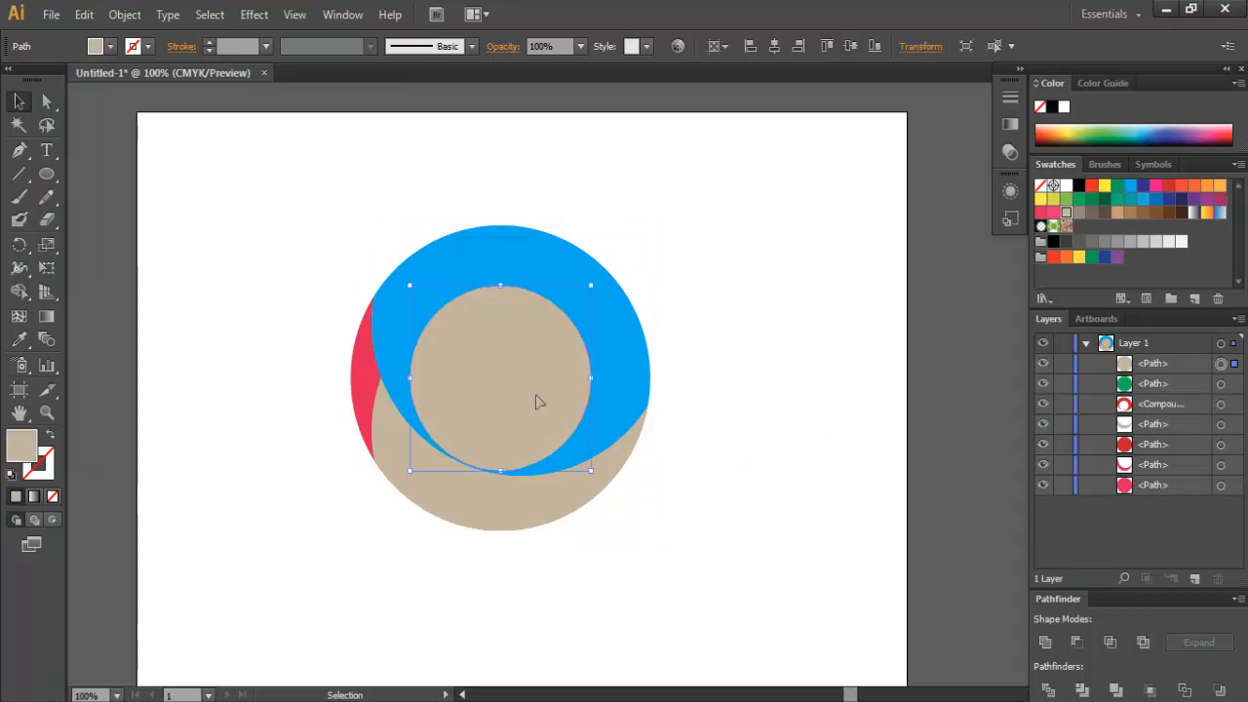
pyautogui.hotkey('ctrl', 'z')
pyautogui.click(527, 403)
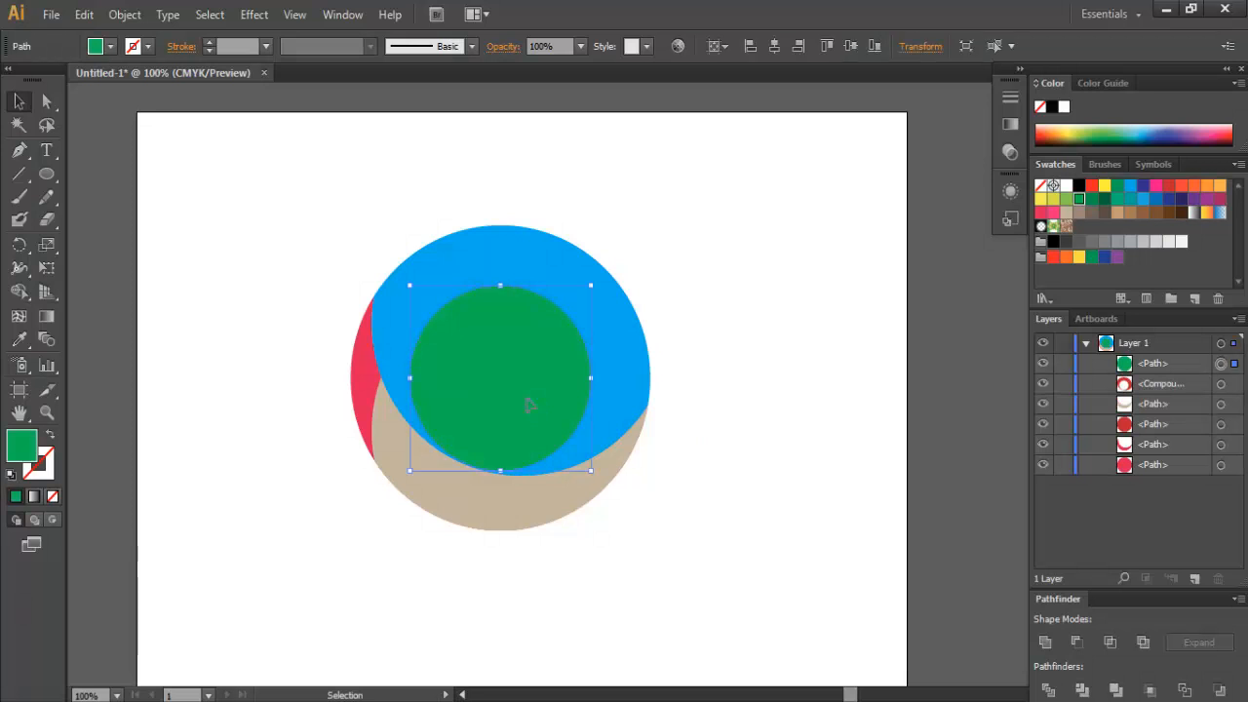
pyautogui.press('Delete')
pyautogui.click(527, 404)
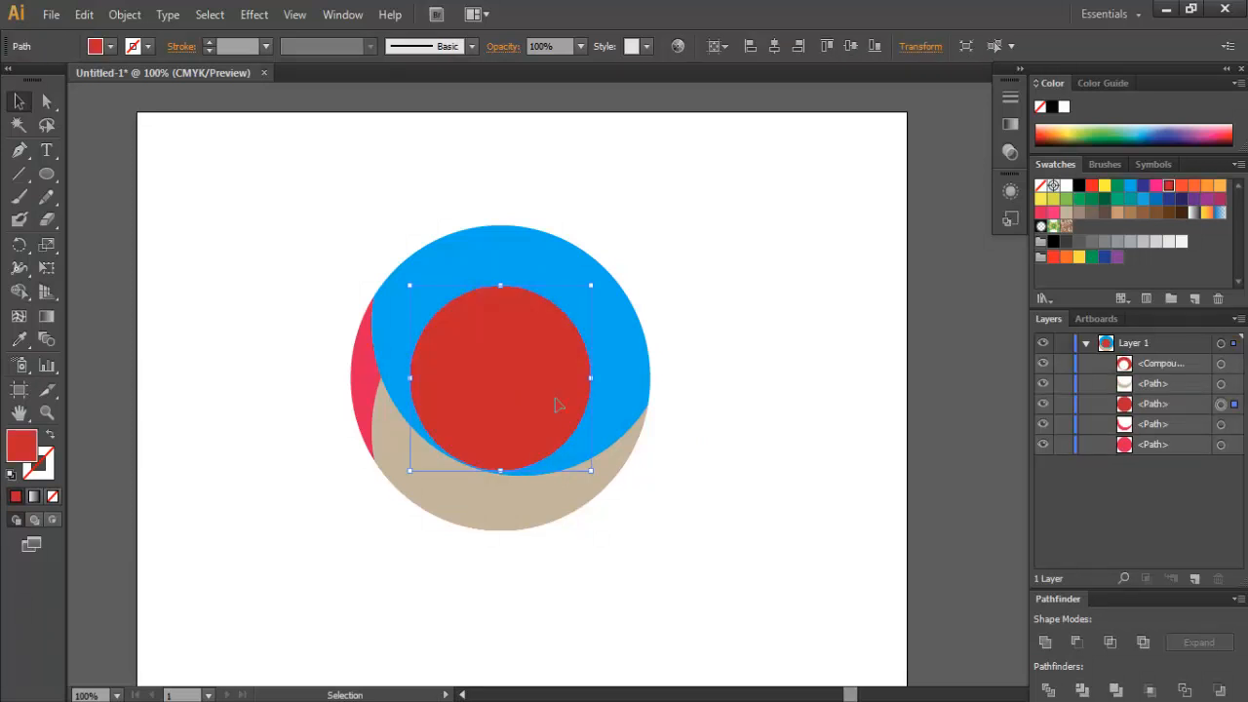
pyautogui.press('Delete')
pyautogui.click(534, 387)
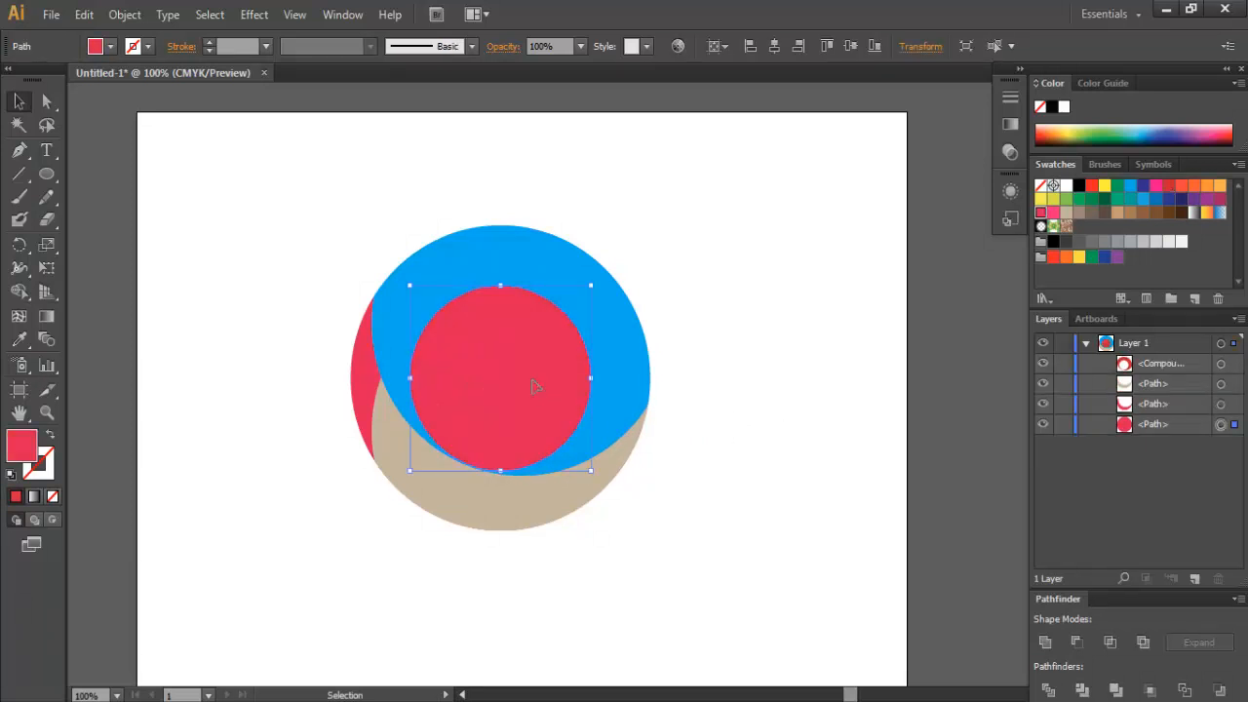
pyautogui.press('Delete')
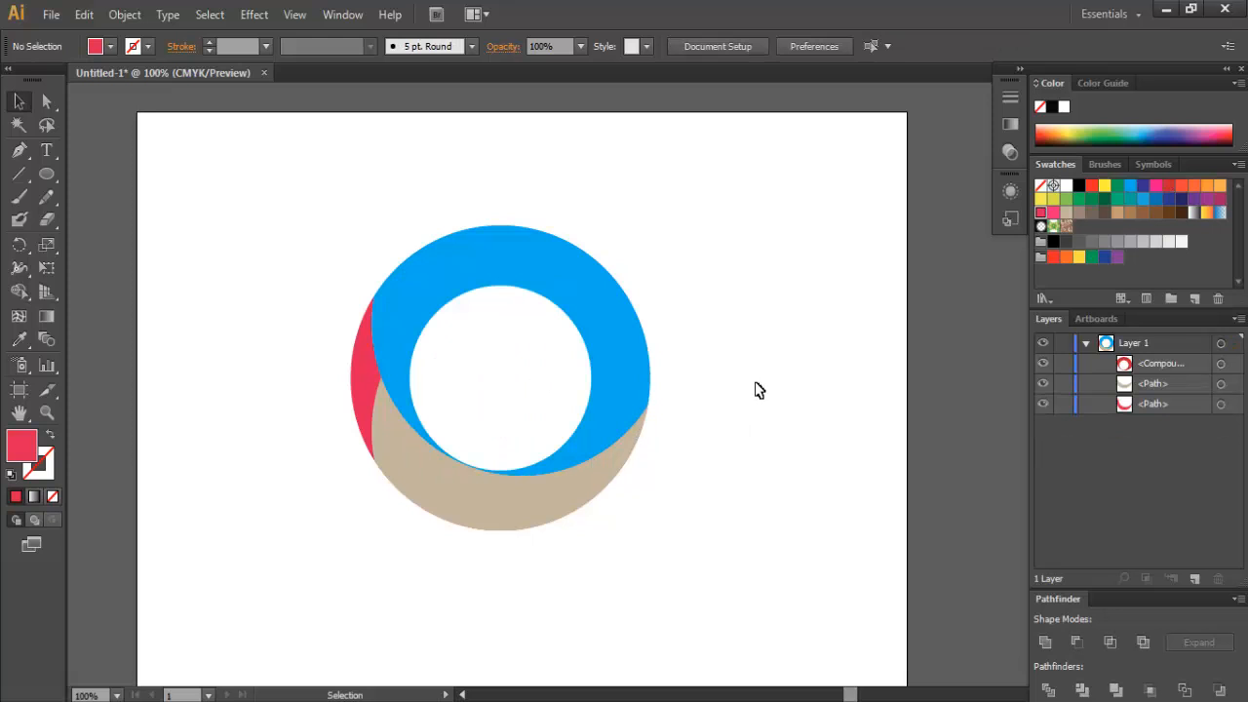
pyautogui.click(706, 476)
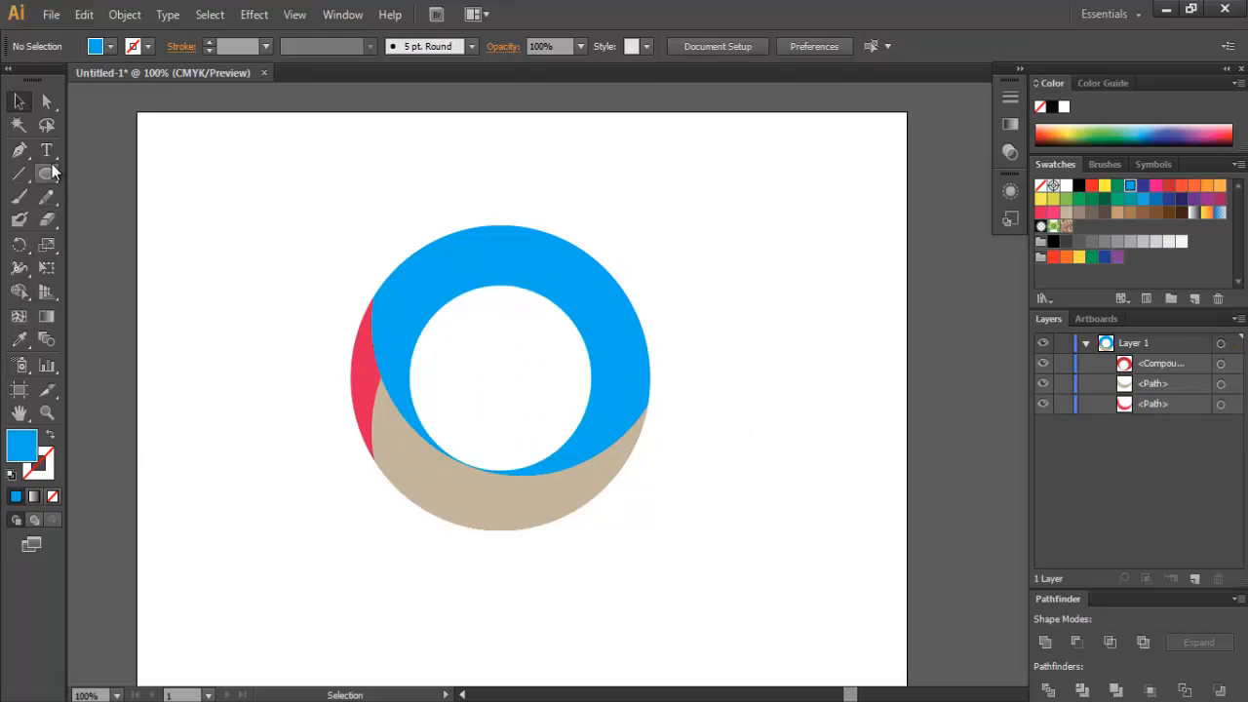
# Step: Draw a rectangle across the right side of the ring, just below mid-height, and fill it with the dark brown swatch
pyautogui.moveTo(51, 172); pyautogui.dragTo(97, 173)
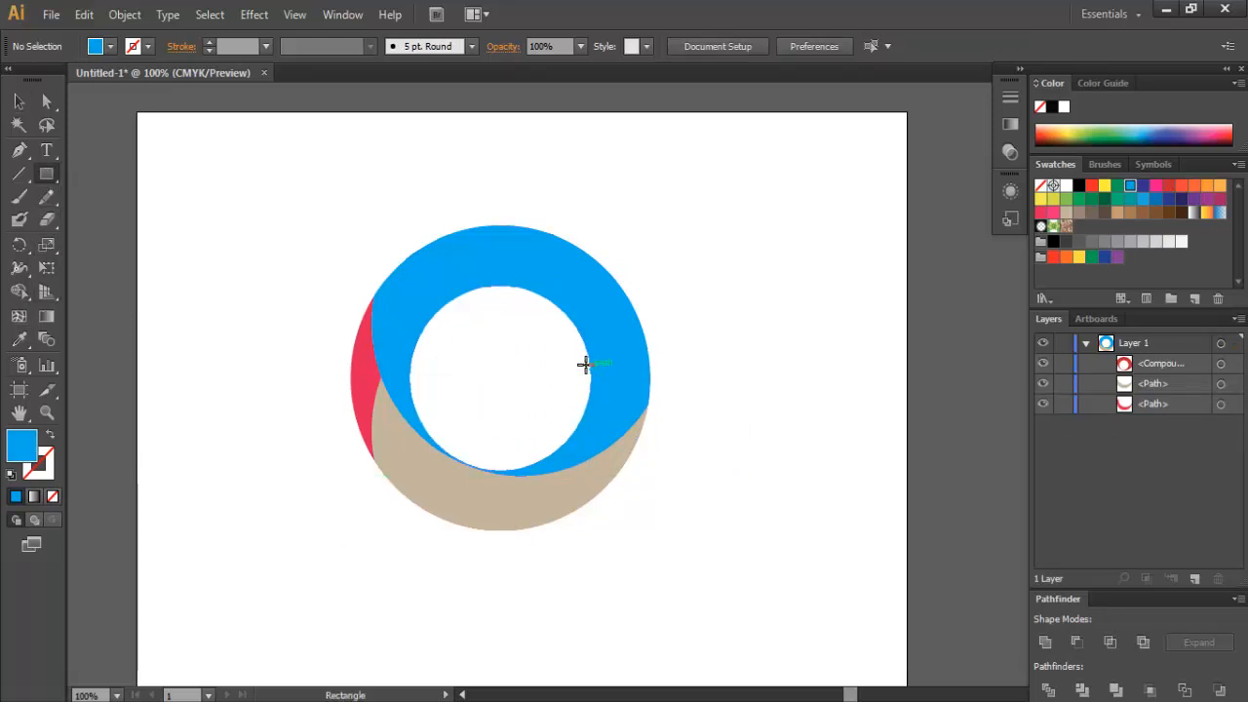
pyautogui.moveTo(560, 356); pyautogui.dragTo(686, 425)
pyautogui.click(111, 48)
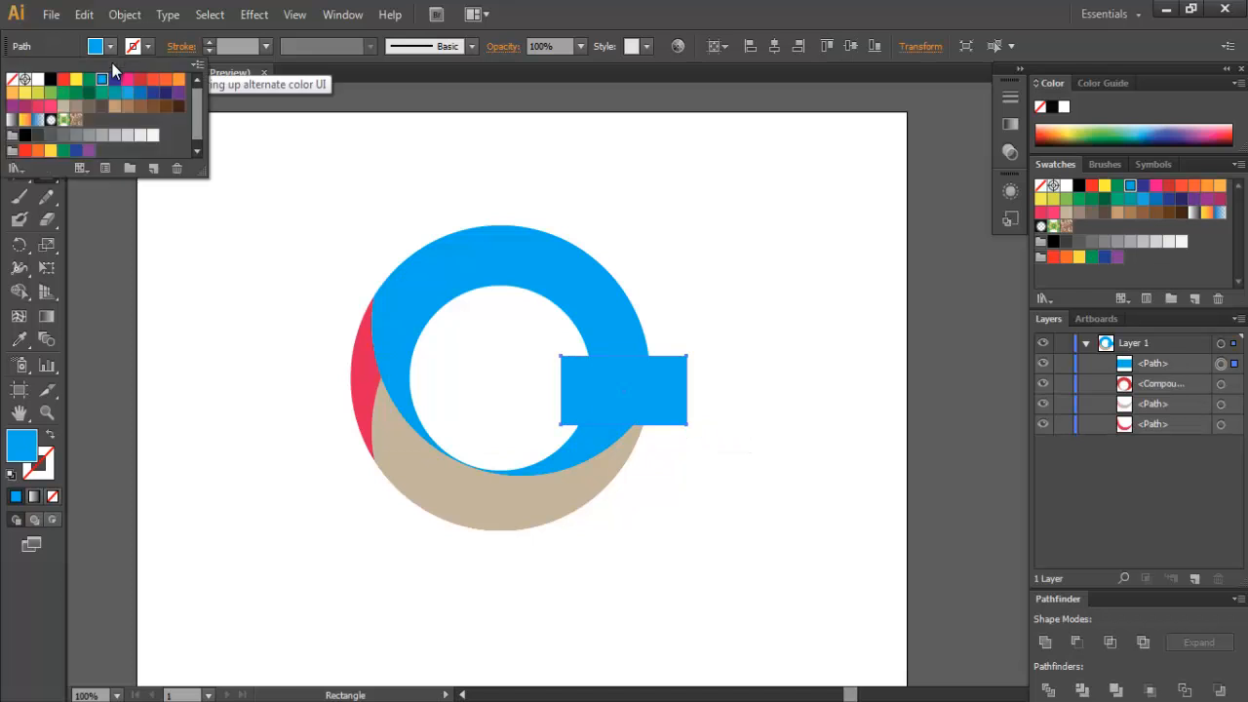
pyautogui.click(101, 105)
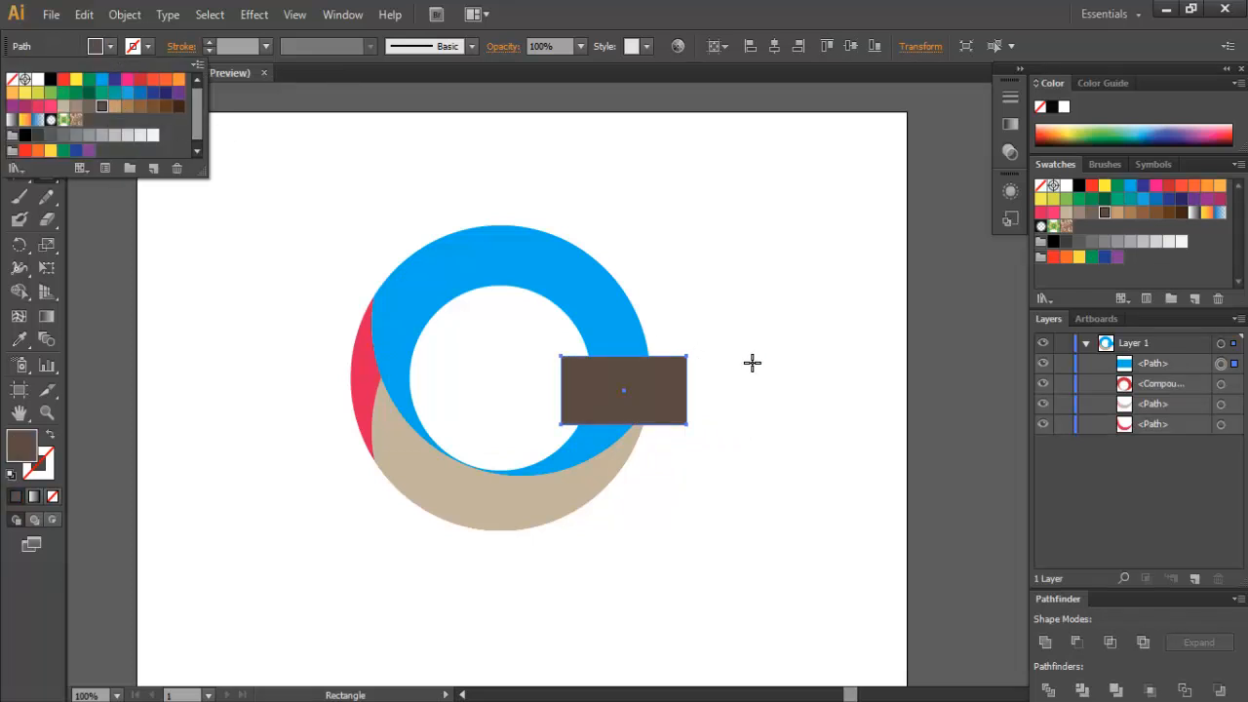
pyautogui.press('Escape')
# Step: Subtract the dark brown rectangle from the blue shape with Minus Front to open a gap in the ring's right side
pyautogui.click(18, 101)
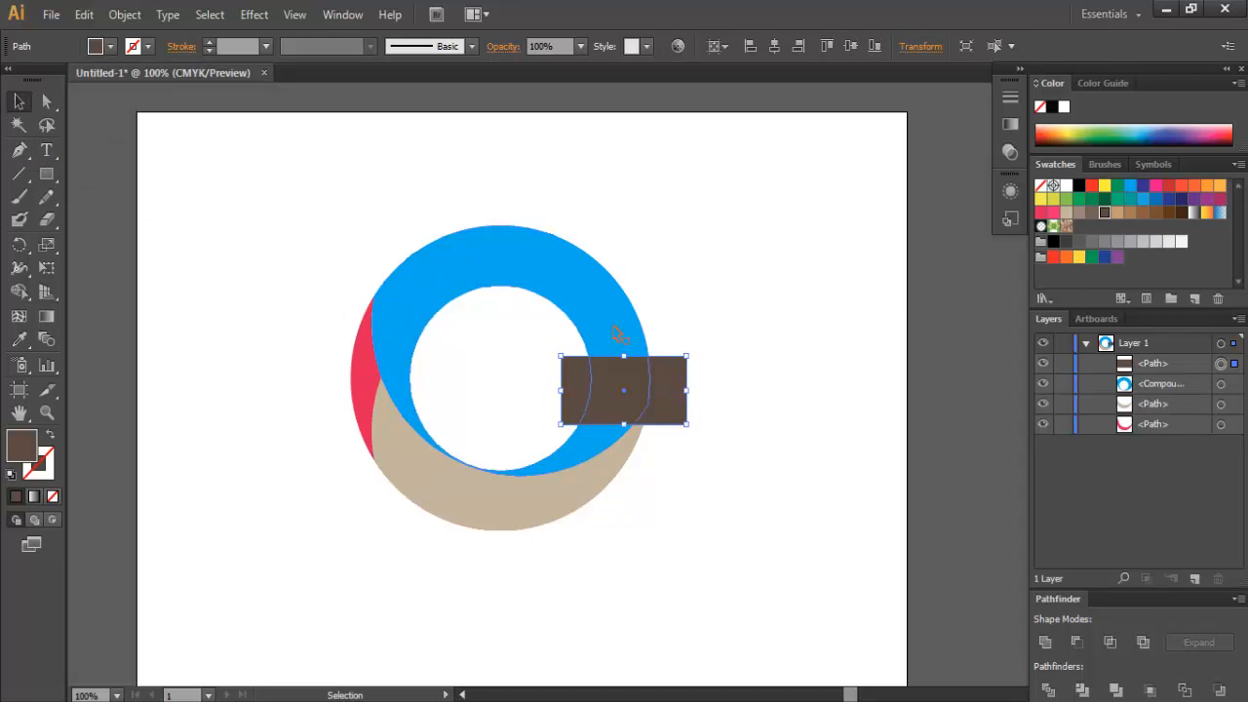
pyautogui.keyDown('shift'); pyautogui.click(617, 334); pyautogui.keyUp('shift')
pyautogui.click(1077, 642)
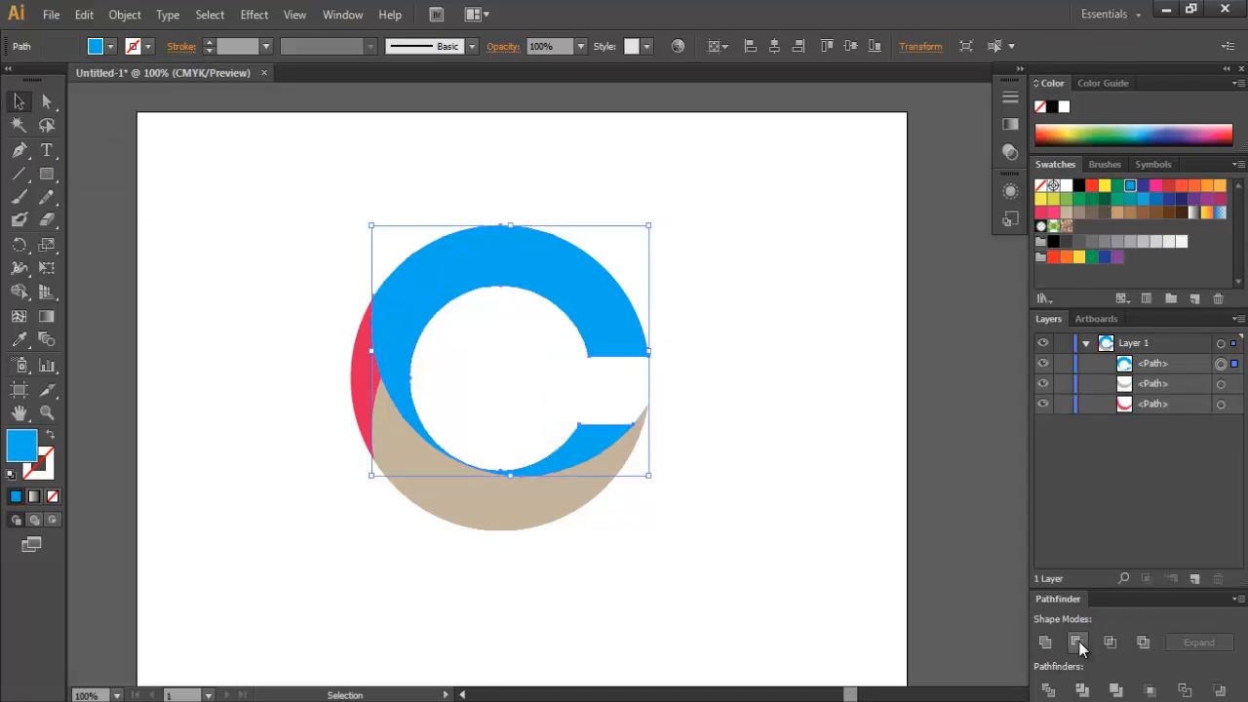
pyautogui.click(769, 478)
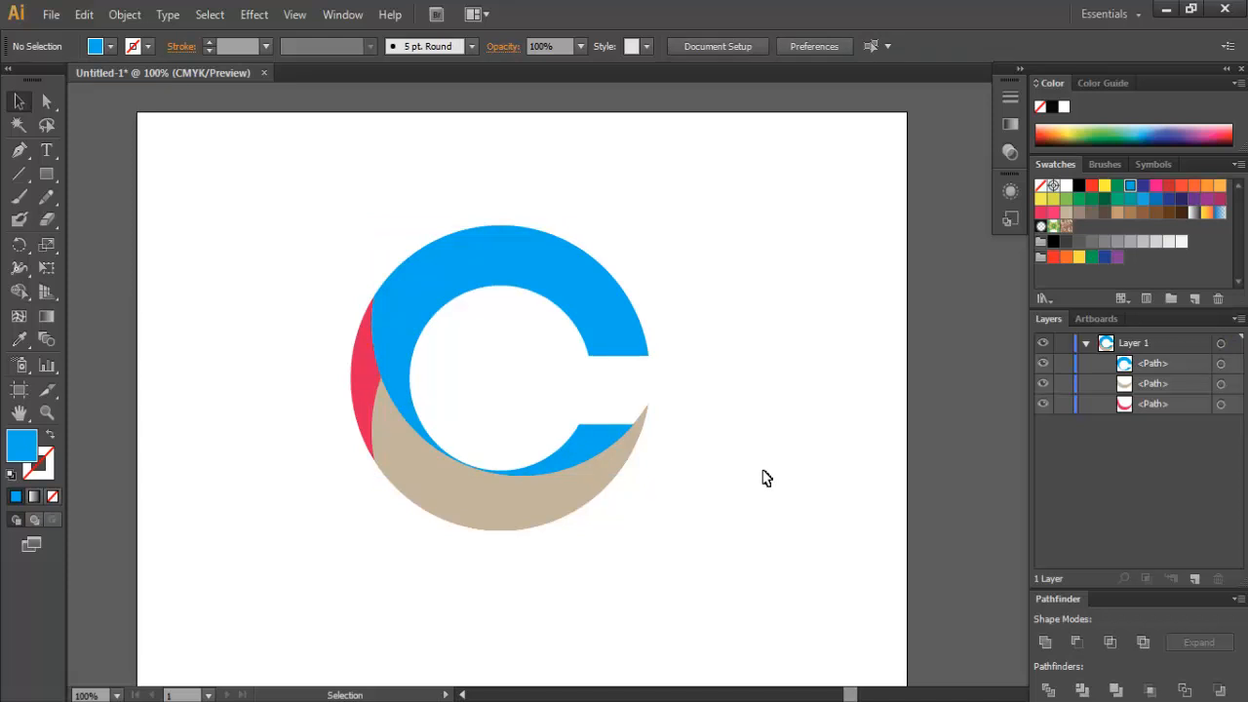
# Step: Draw a rectangle over the beige crescent's right tip, level with the gap's lower edge, and subtract it from the crescent
pyautogui.click(47, 174)
pyautogui.moveTo(564, 385); pyautogui.dragTo(671, 423)
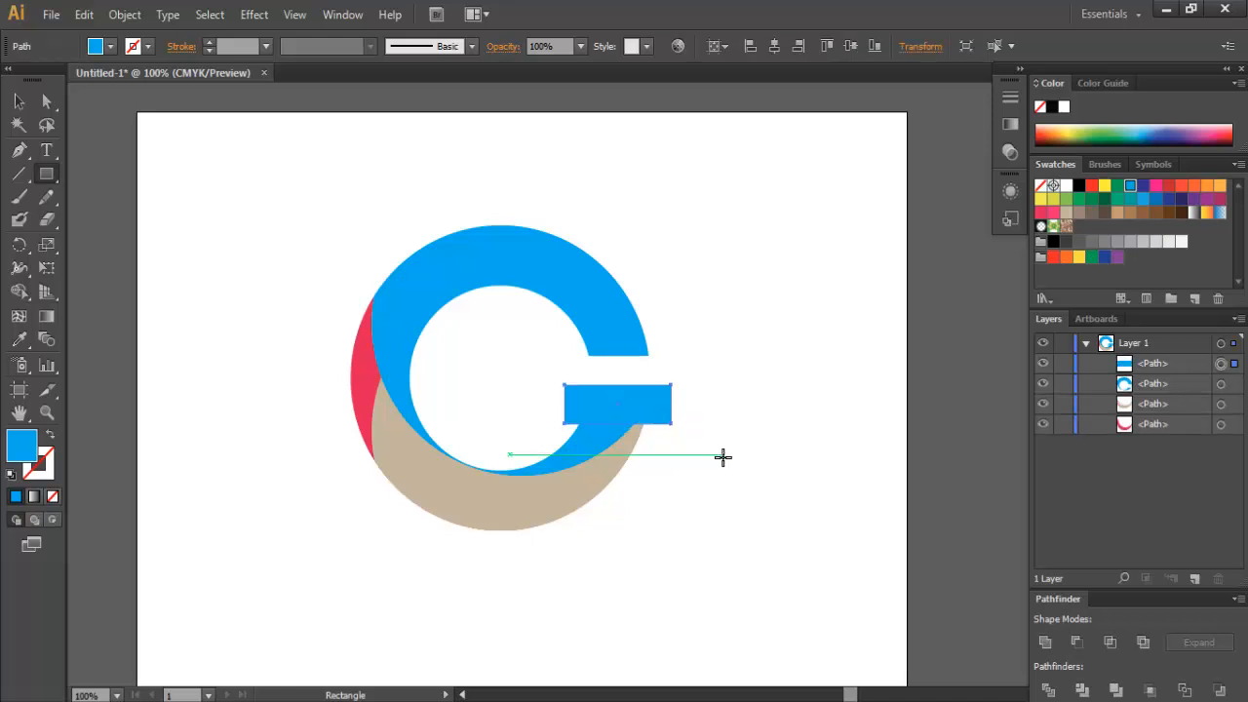
pyautogui.press('v')
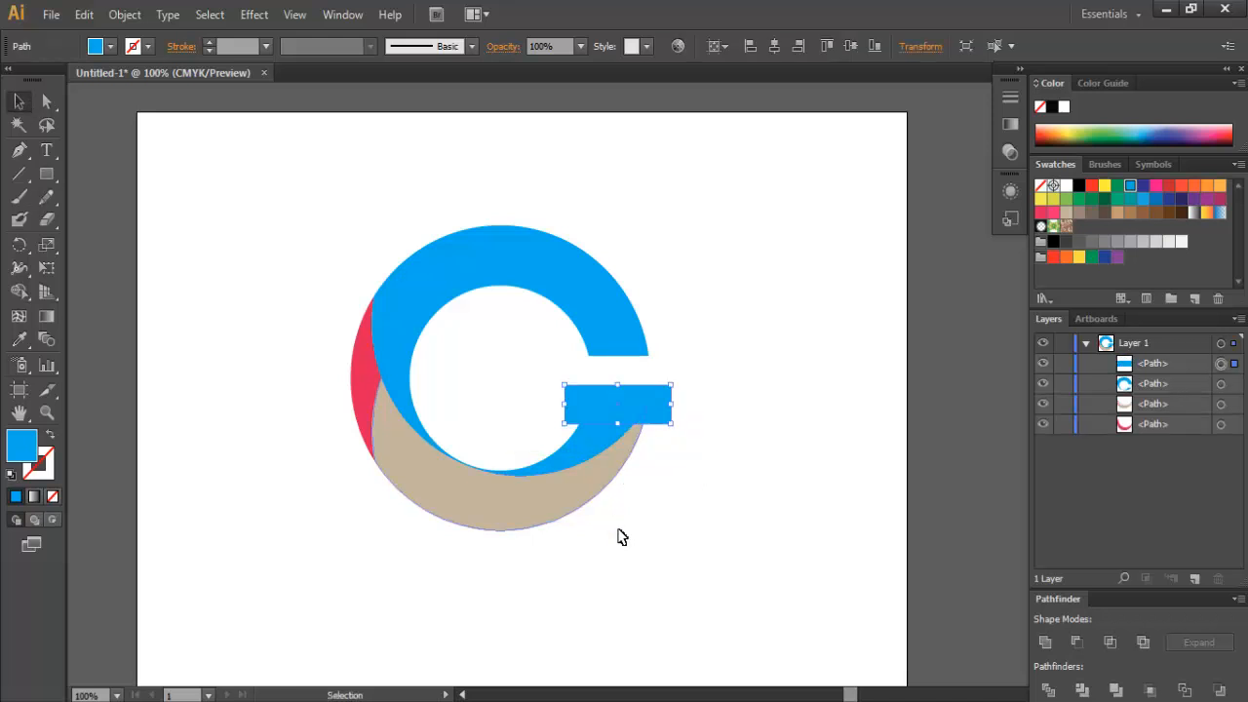
pyautogui.keyDown('shift'); pyautogui.click(576, 488); pyautogui.keyUp('shift')
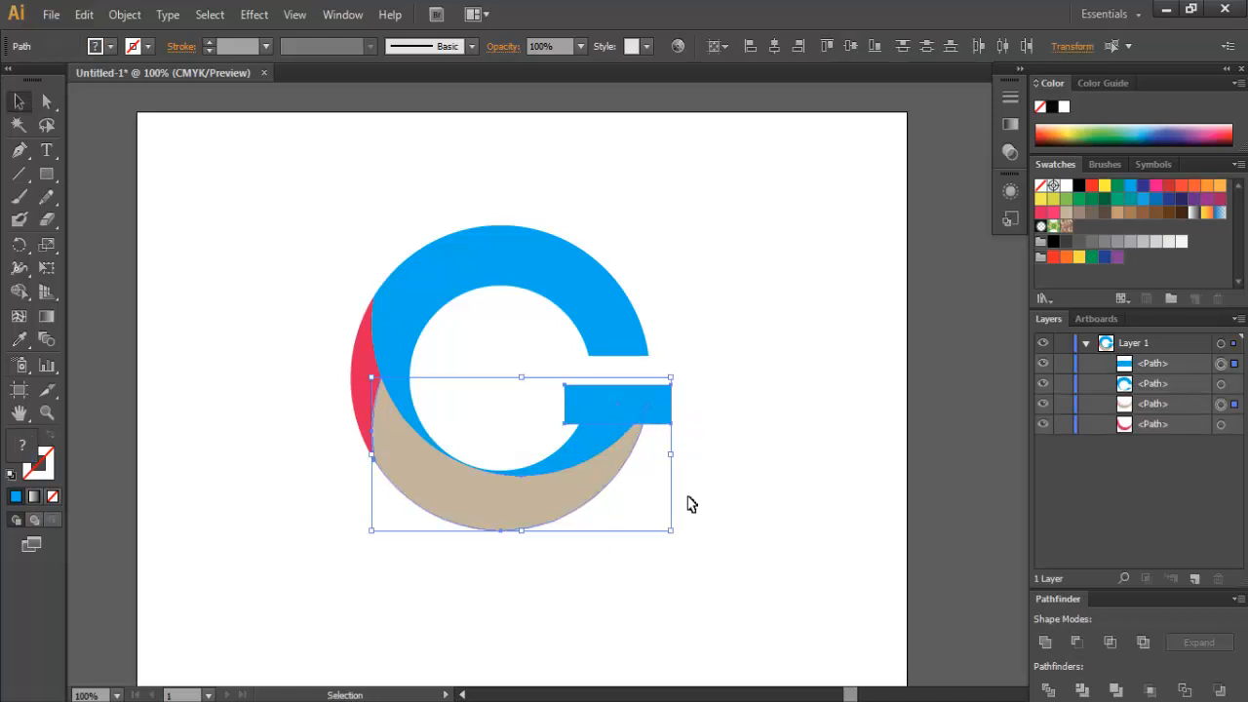
pyautogui.click(1076, 642)
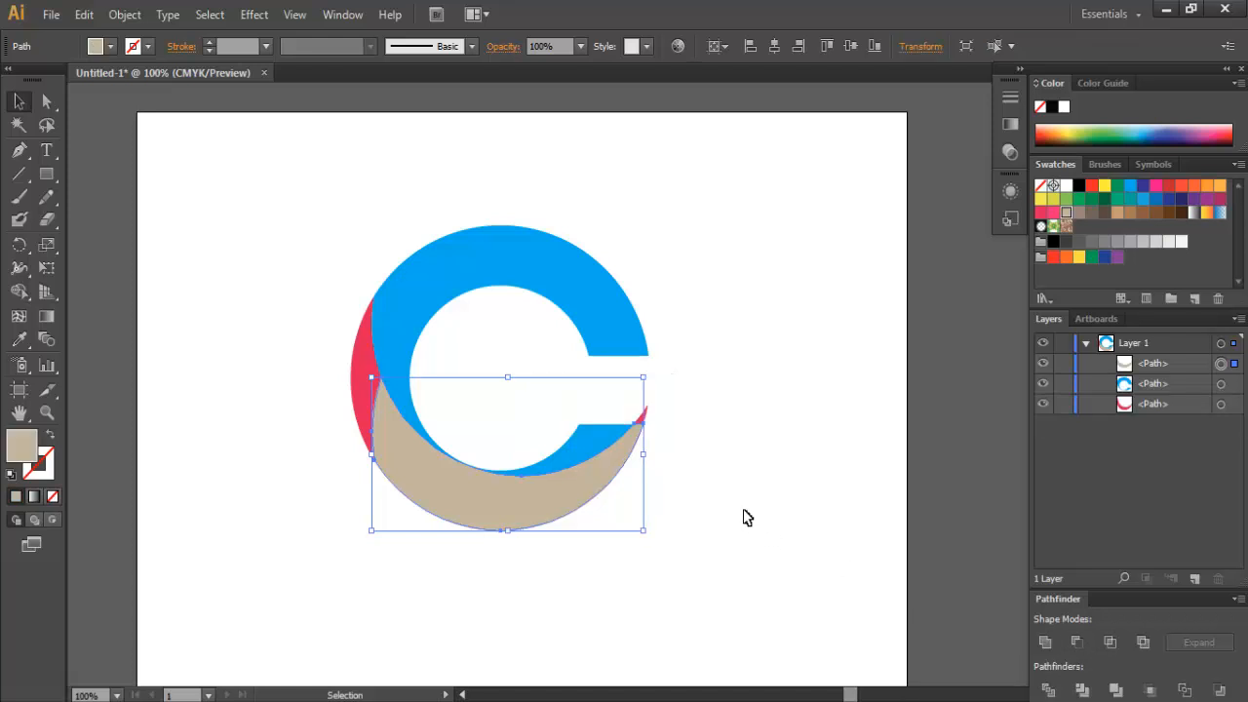
pyautogui.click(693, 455)
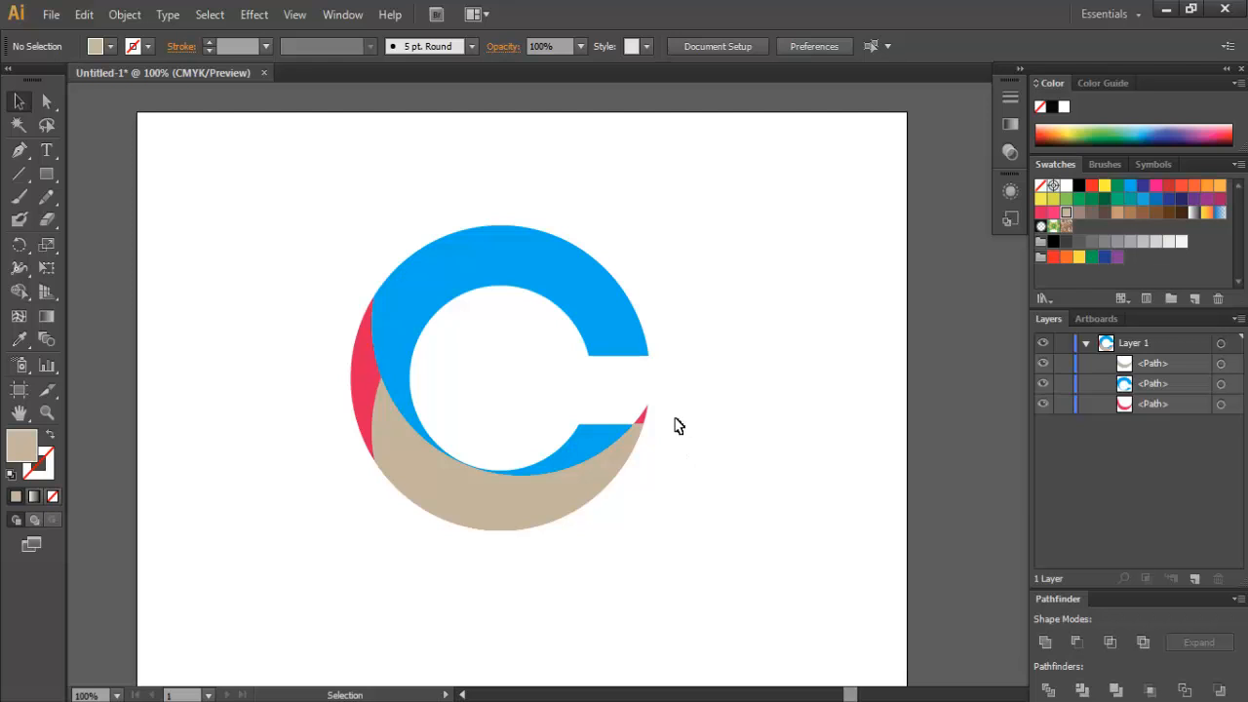
# Step: Draw a rectangle over the crimson crescent's protruding right tip and subtract it from that crescent with Minus Front
pyautogui.click(641, 416)
pyautogui.click(686, 424)
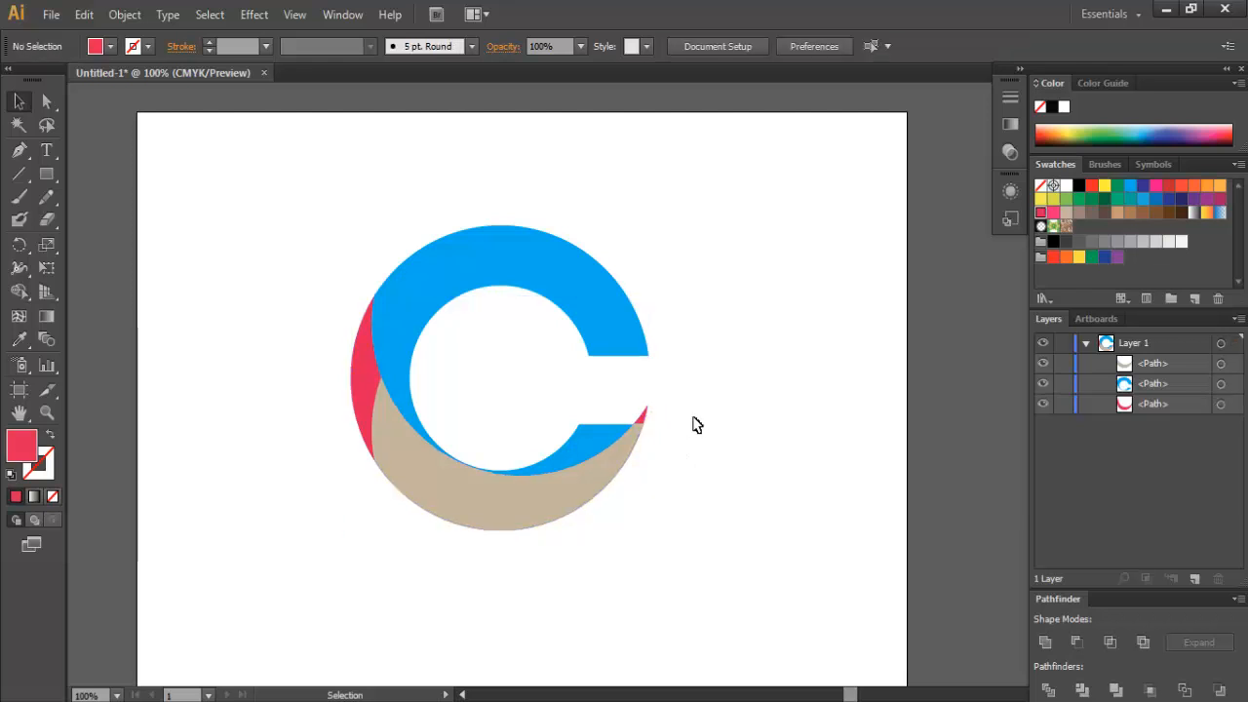
pyautogui.moveTo(45, 174); pyautogui.dragTo(99, 180)
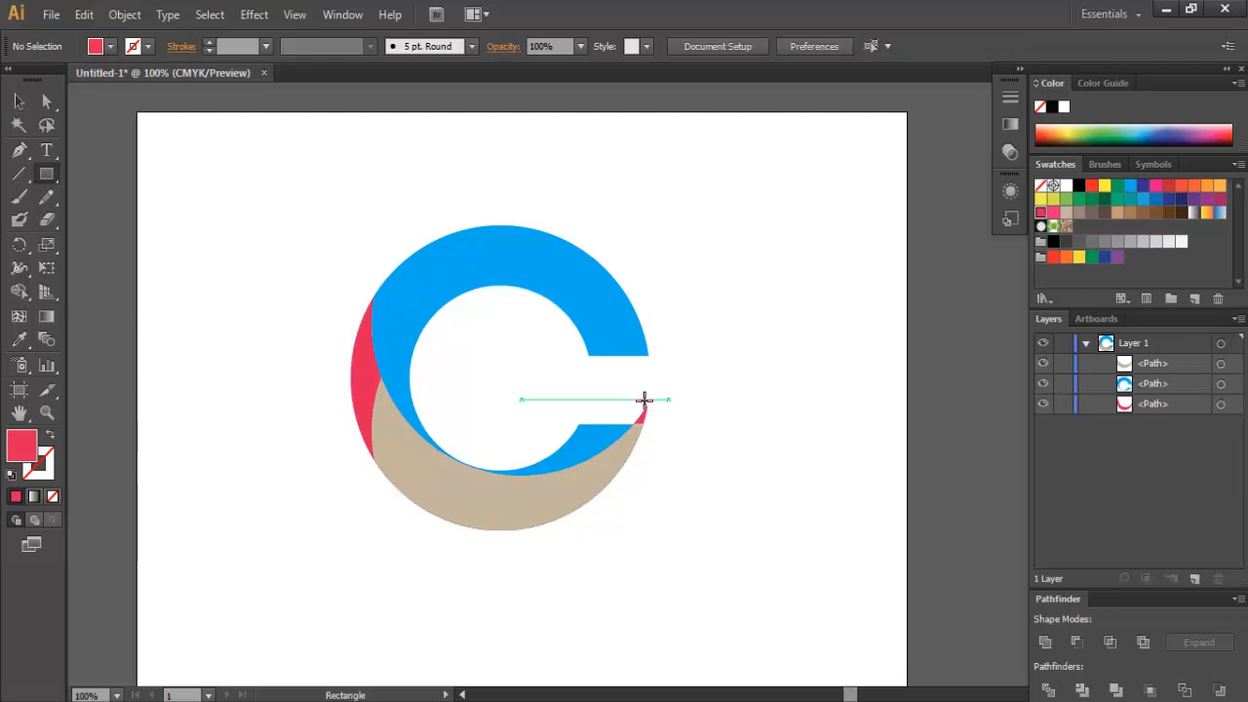
pyautogui.moveTo(596, 391); pyautogui.dragTo(667, 424)
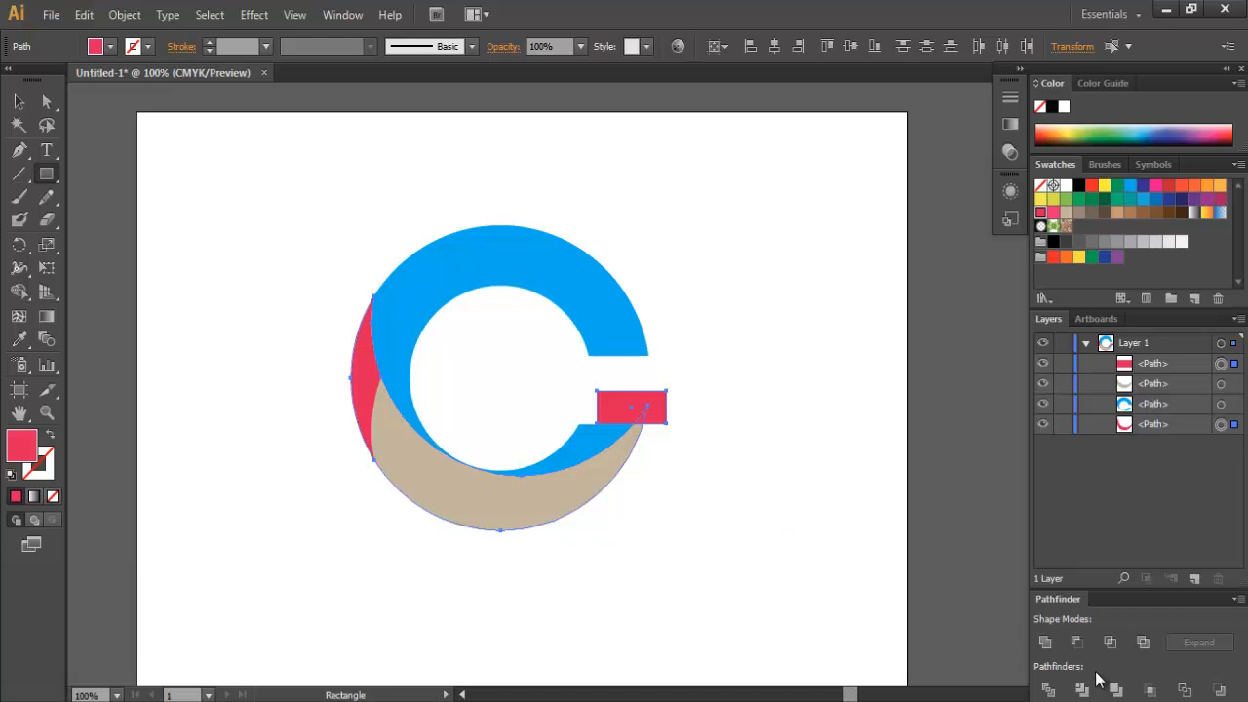
pyautogui.click(1077, 641)
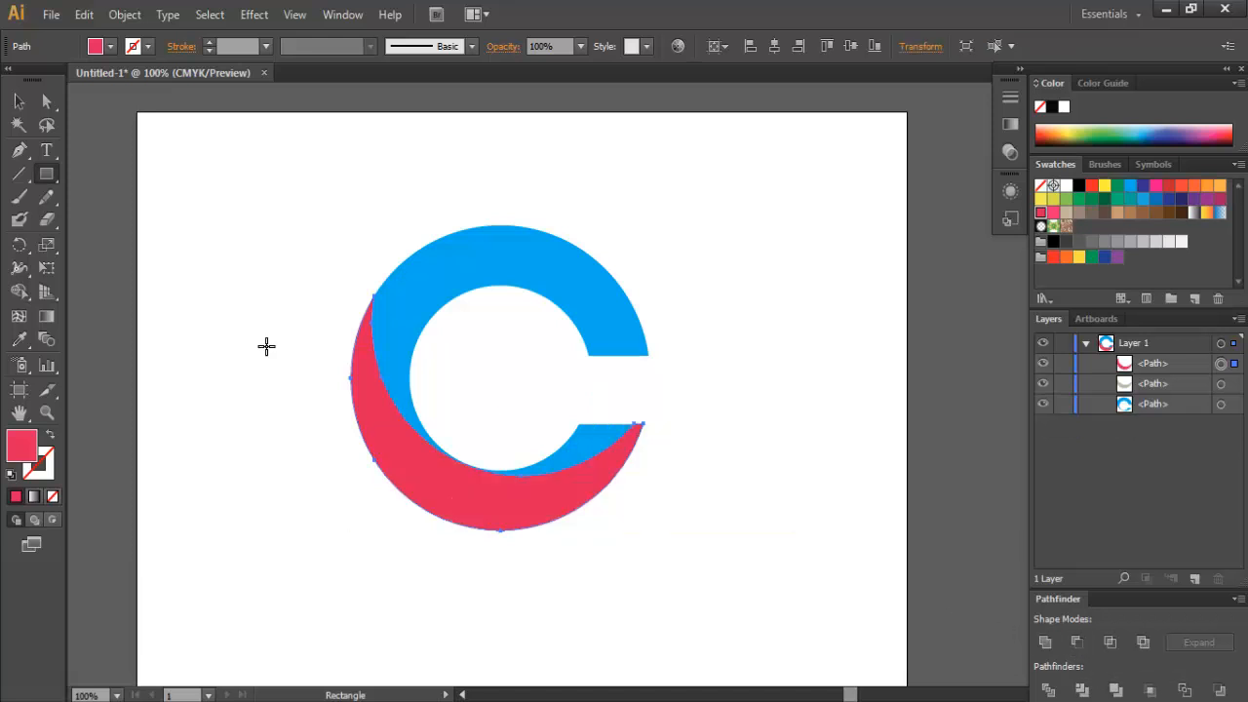
# Step: Move the crimson crescent between the beige crescent and the blue shape in the stacking order
pyautogui.click(18, 102)
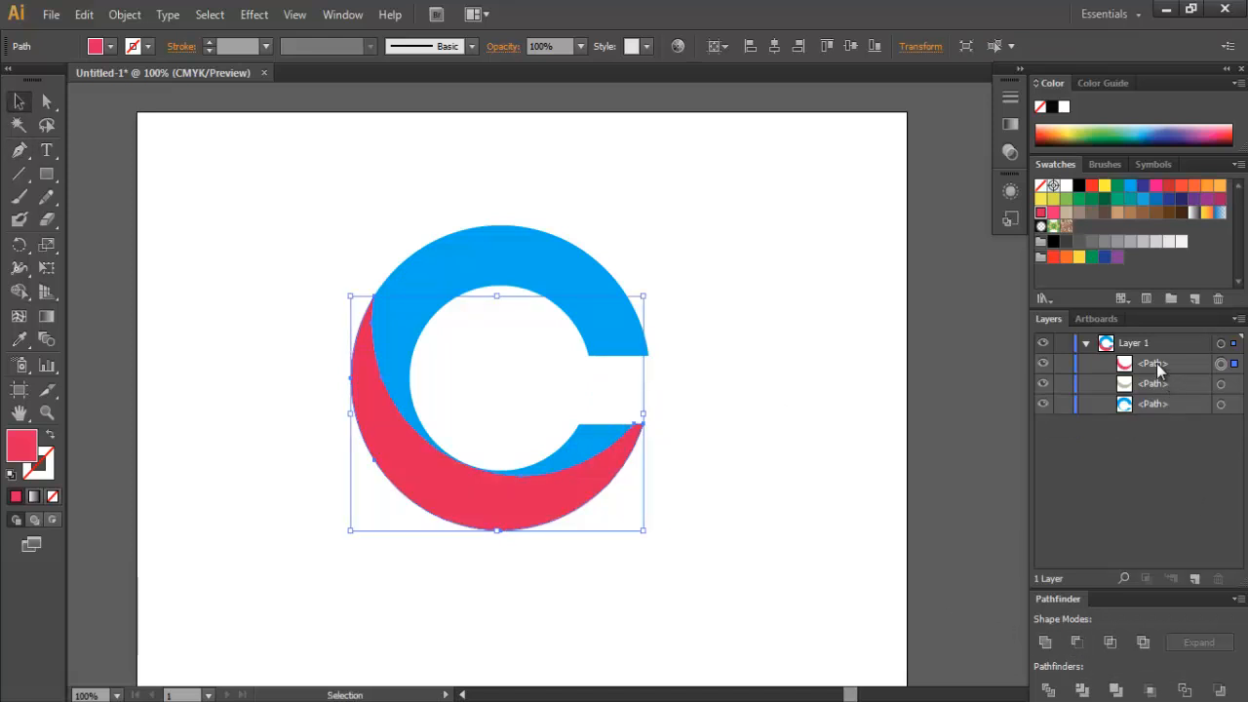
pyautogui.click(1159, 368)
pyautogui.moveTo(1163, 368); pyautogui.dragTo(1170, 404)
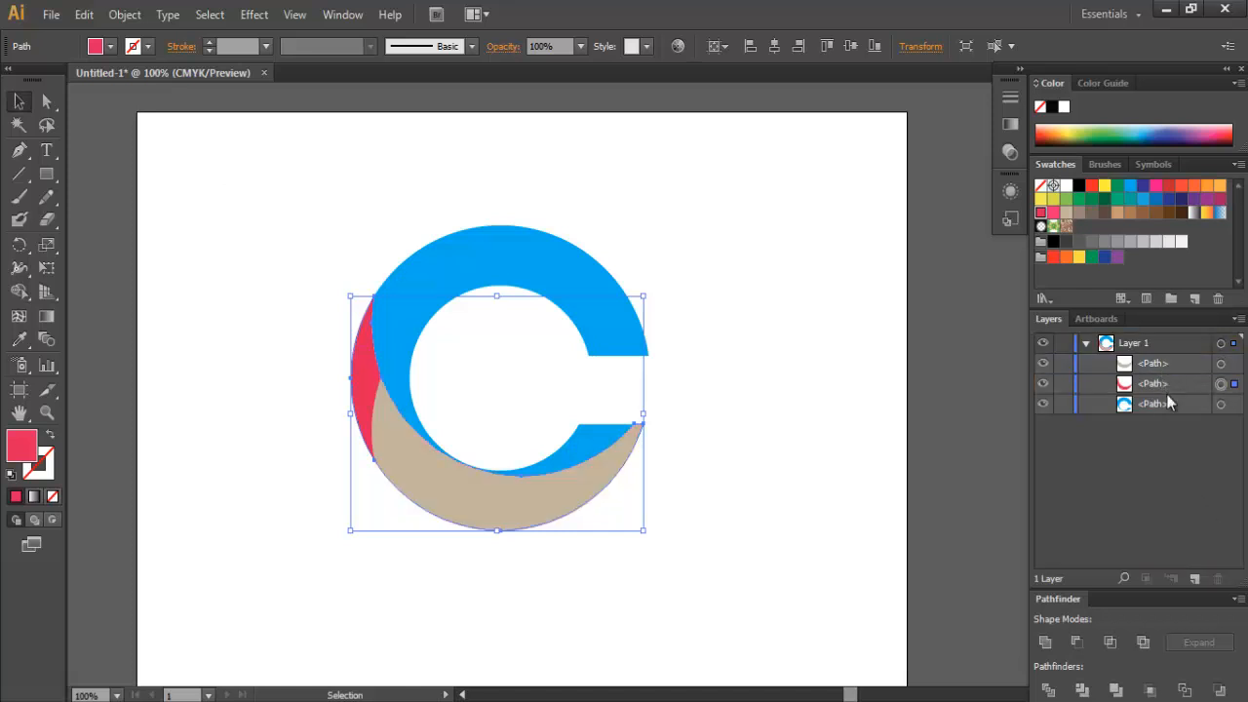
pyautogui.click(766, 549)
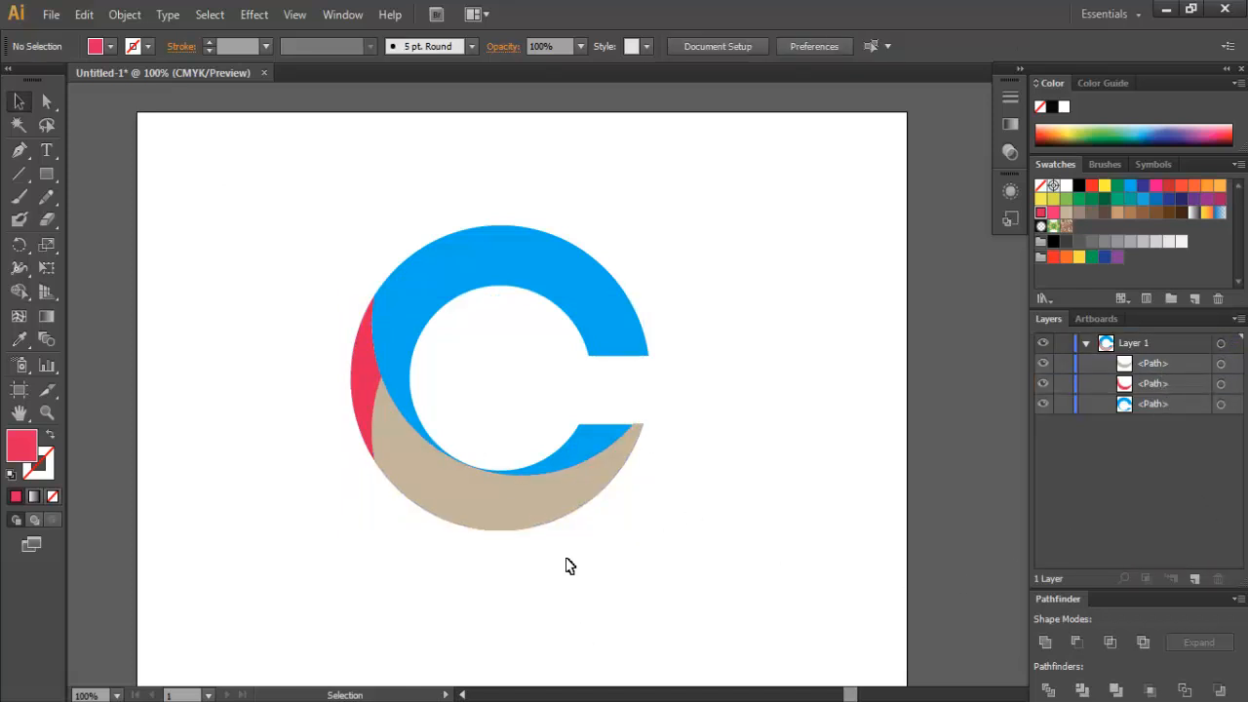
# Step: Apply a linear gradient fill to the blue C shape and change its black colour stop to the red swatch
pyautogui.click(505, 251)
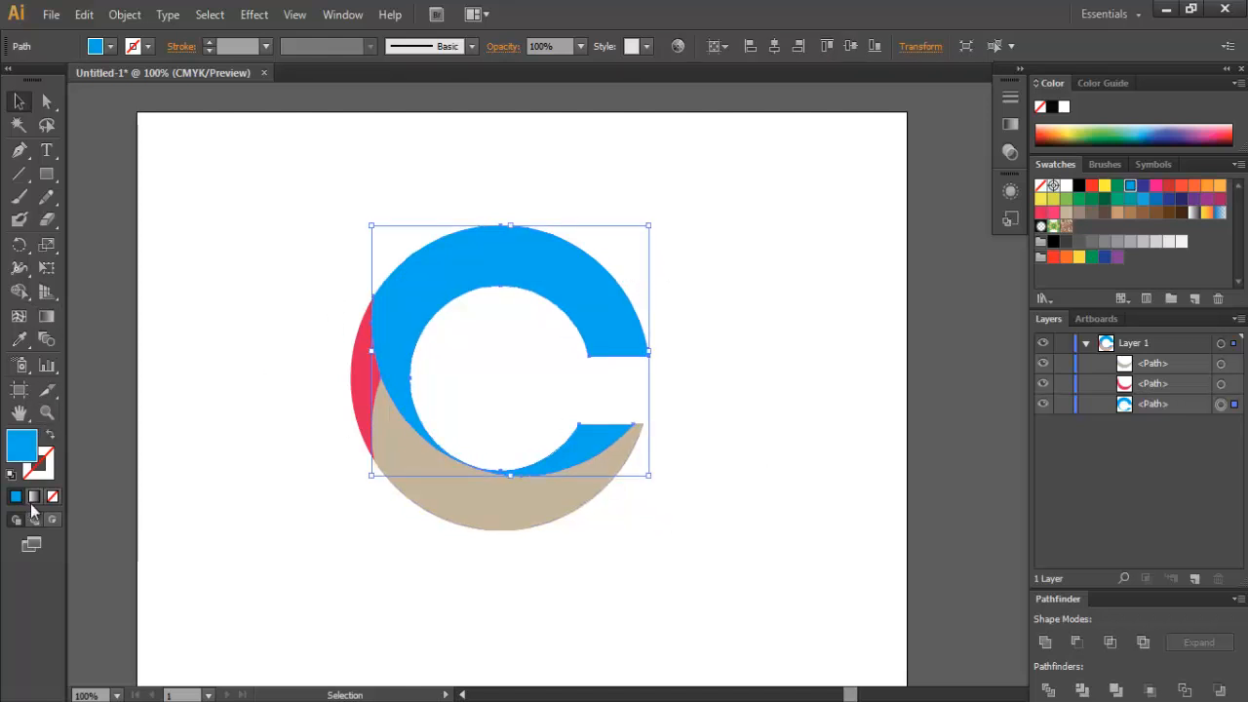
pyautogui.click(36, 498)
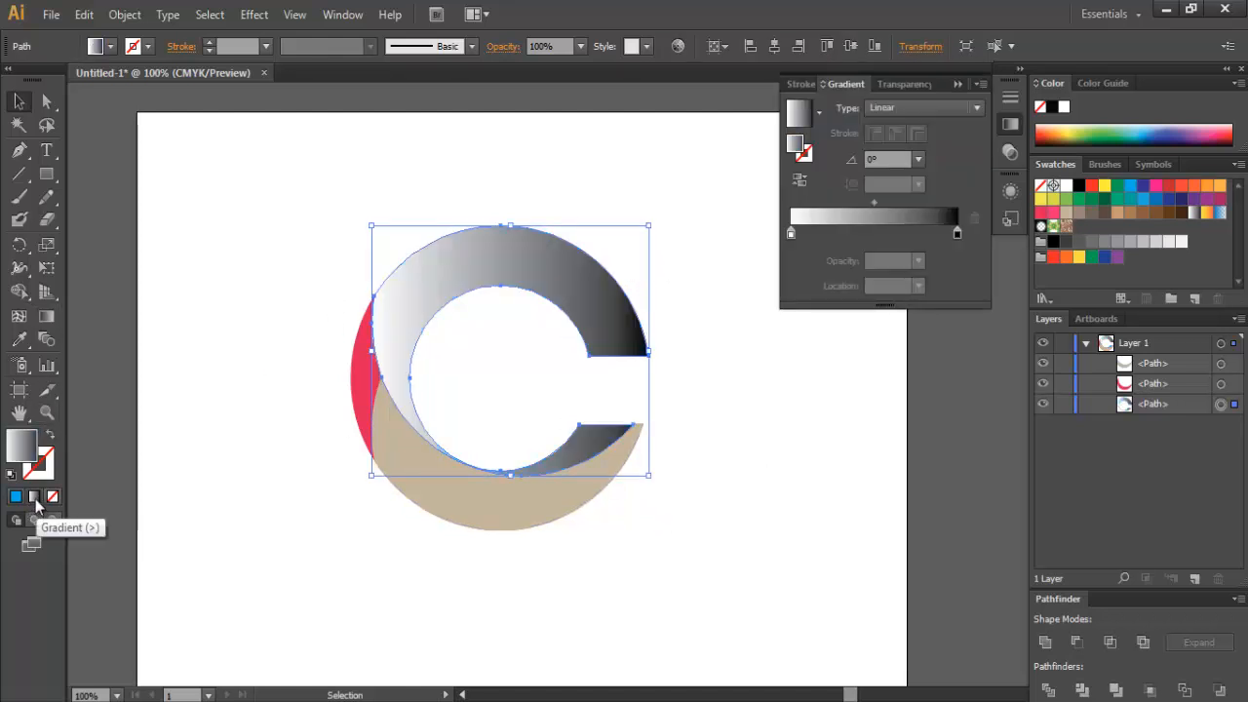
pyautogui.doubleClick(957, 234)
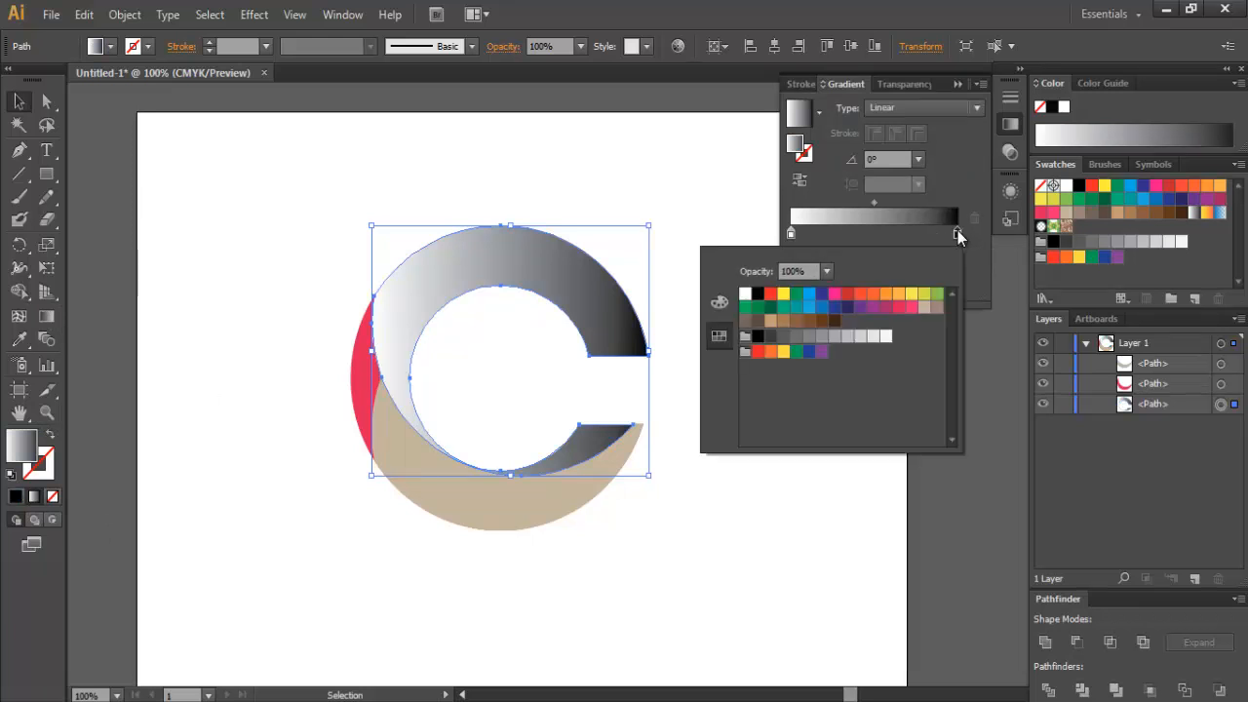
pyautogui.click(761, 353)
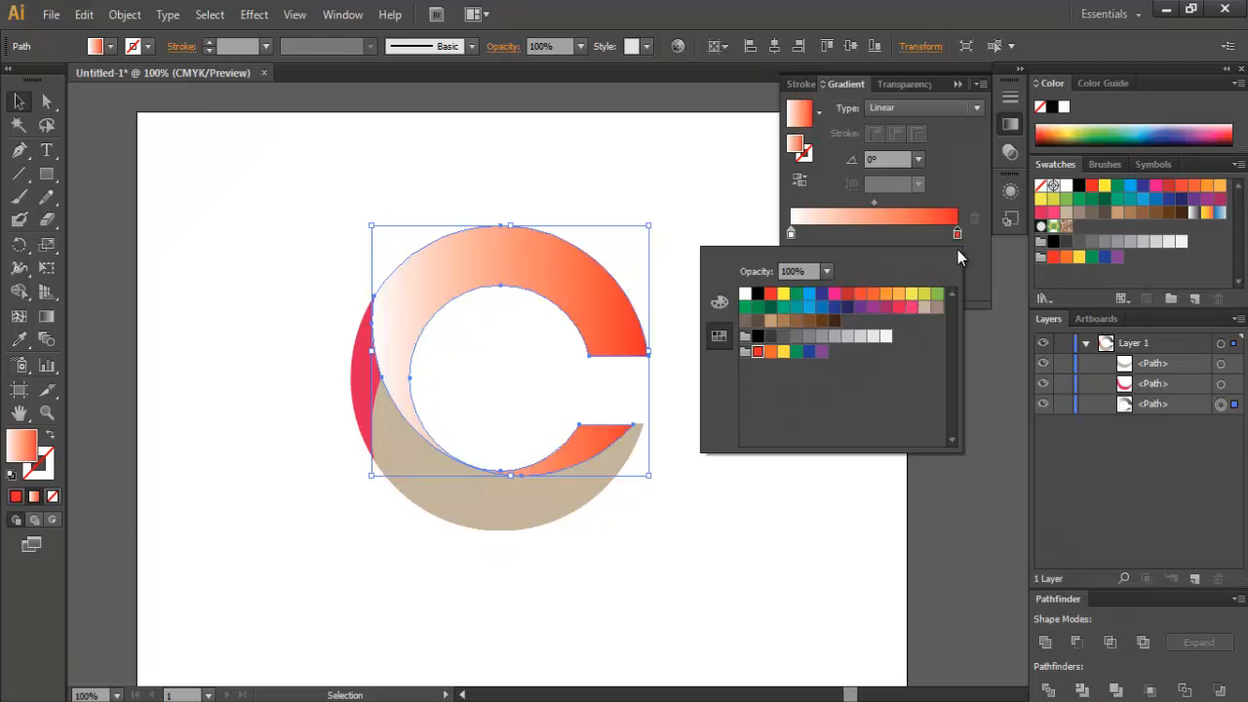
pyautogui.click(922, 243)
# Step: Rework the gradient into a red-to-light-orange blend by shifting the red stop, removing the white stop and adding an orange stop at 88.71%
pyautogui.moveTo(952, 237); pyautogui.dragTo(865, 234)
pyautogui.doubleClick(842, 235)
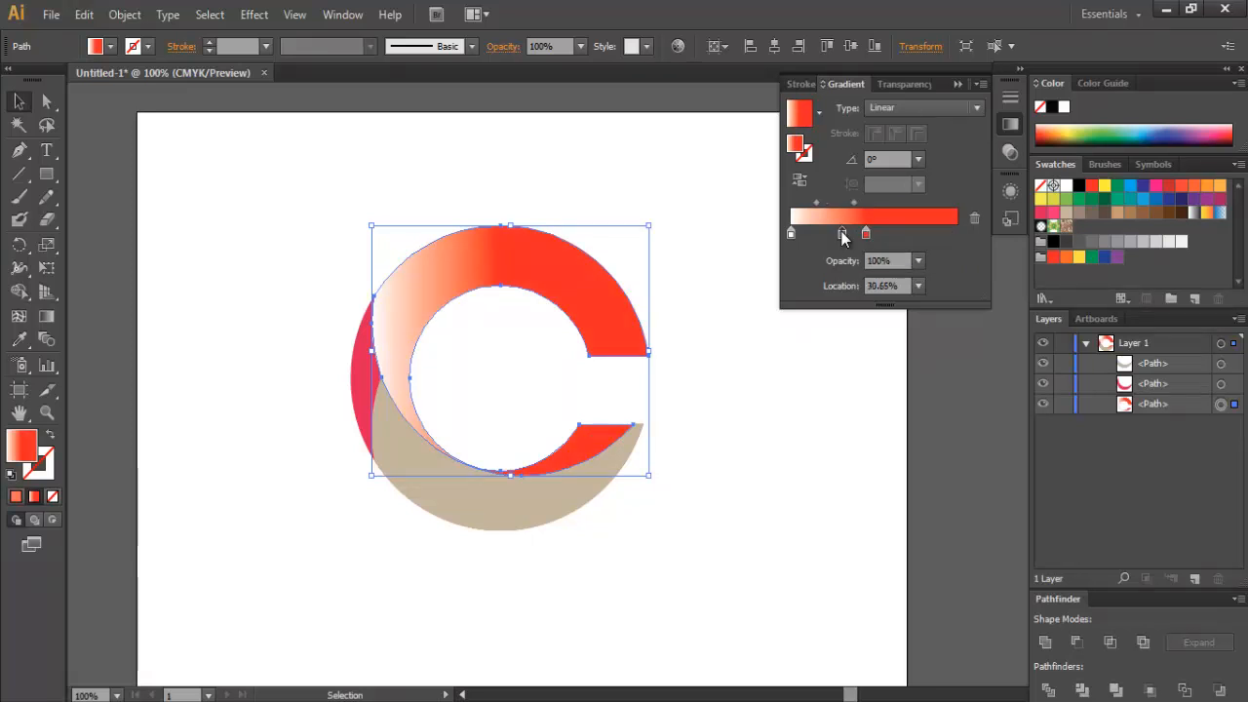
pyautogui.click(887, 235)
pyautogui.moveTo(844, 238); pyautogui.dragTo(906, 312)
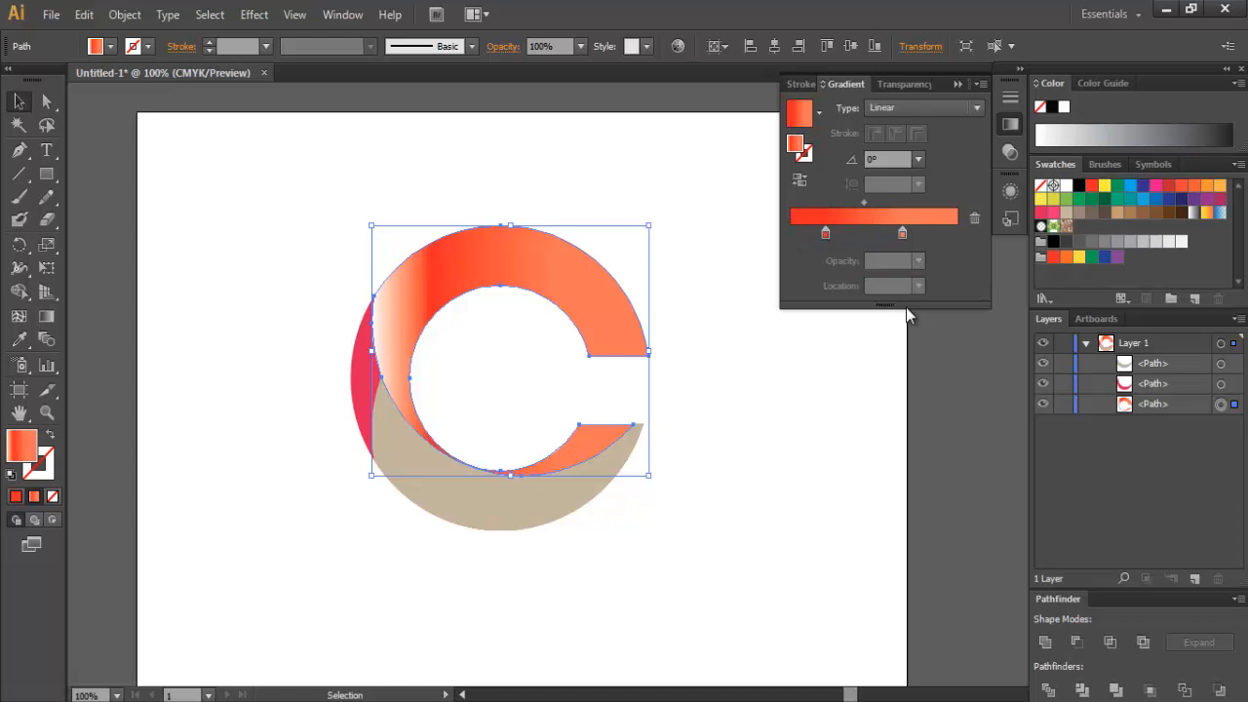
pyautogui.doubleClick(940, 238)
pyautogui.press('Escape')
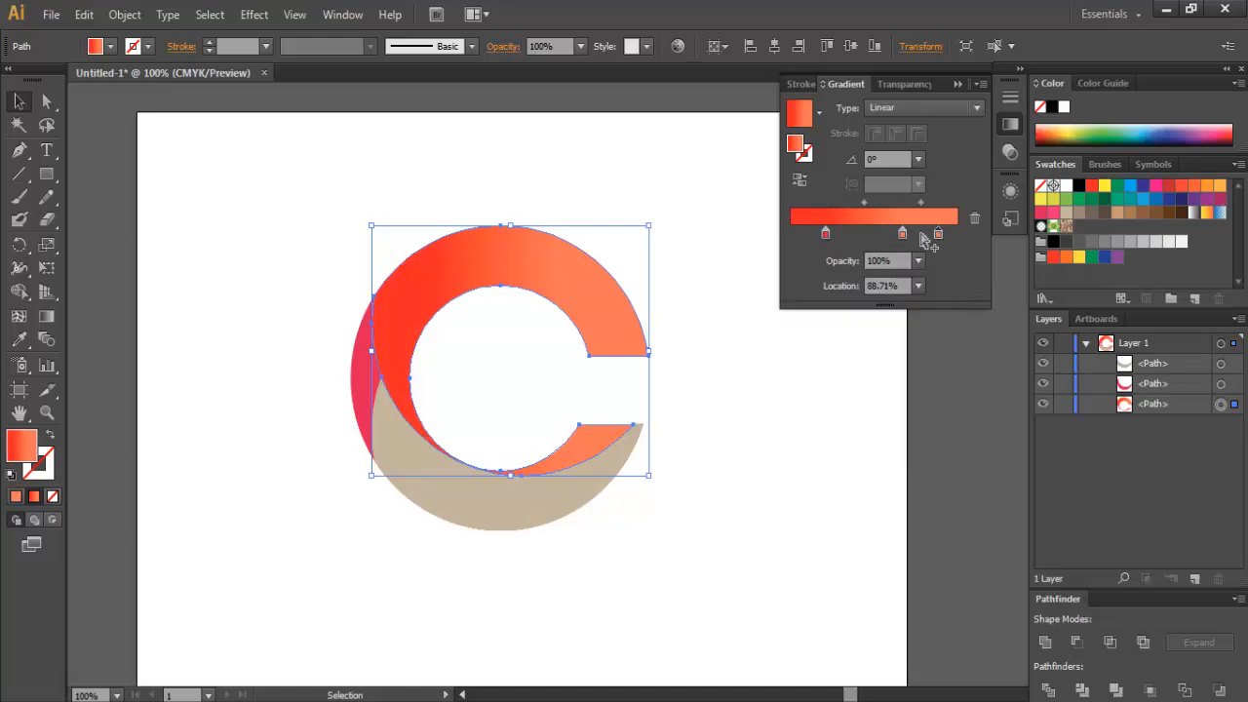
# Step: Arrange the gradient stops as orange, red, orange with the red stop at 37.1%, and set the red stop's opacity to 70%
pyautogui.moveTo(938, 235); pyautogui.dragTo(853, 235)
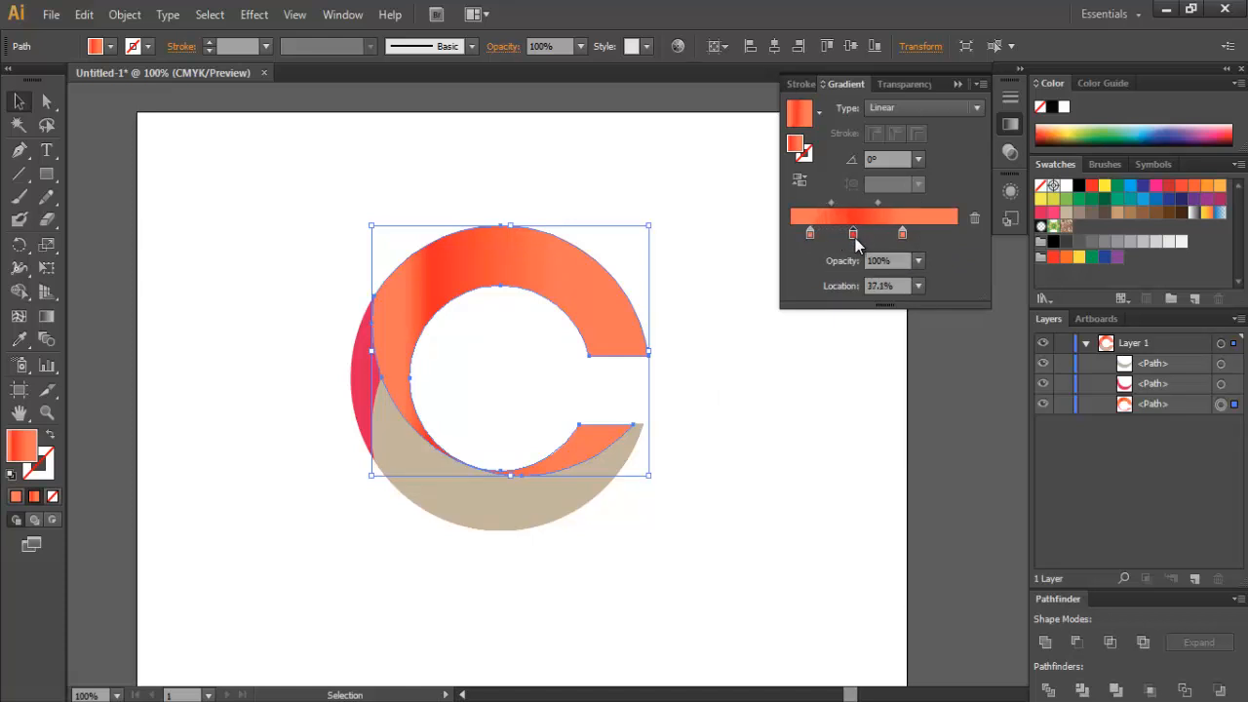
pyautogui.click(918, 261)
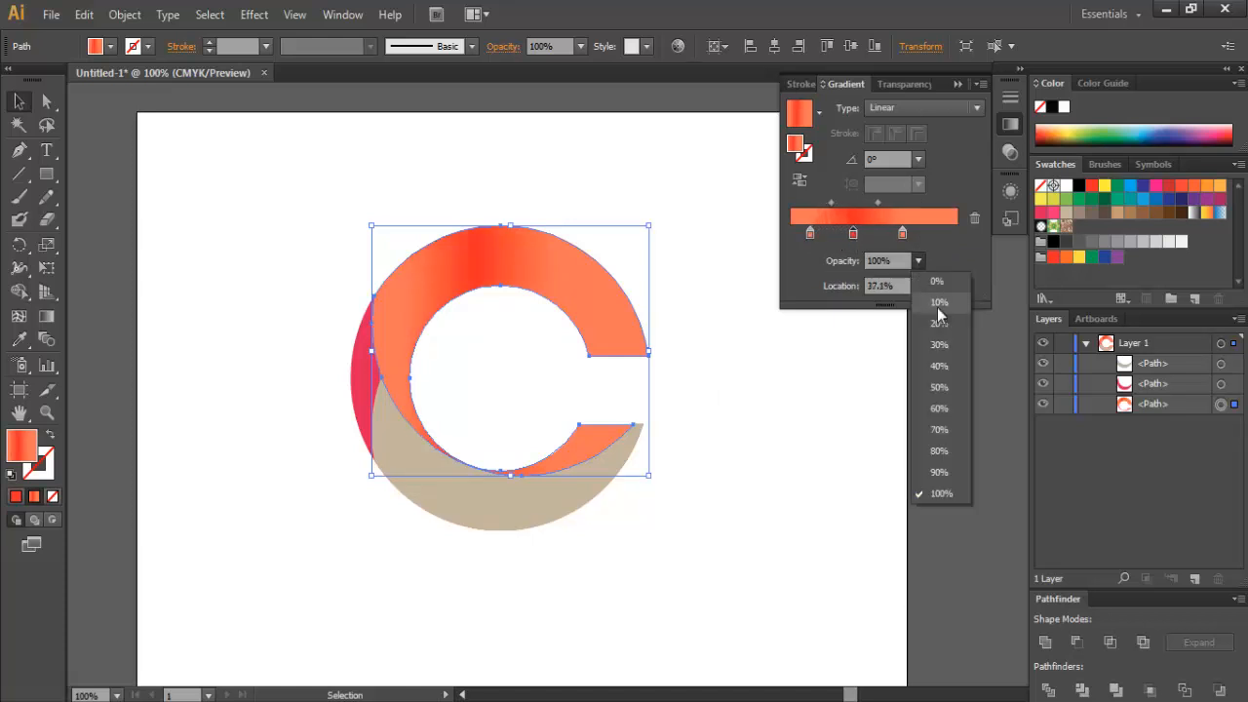
pyautogui.click(945, 358)
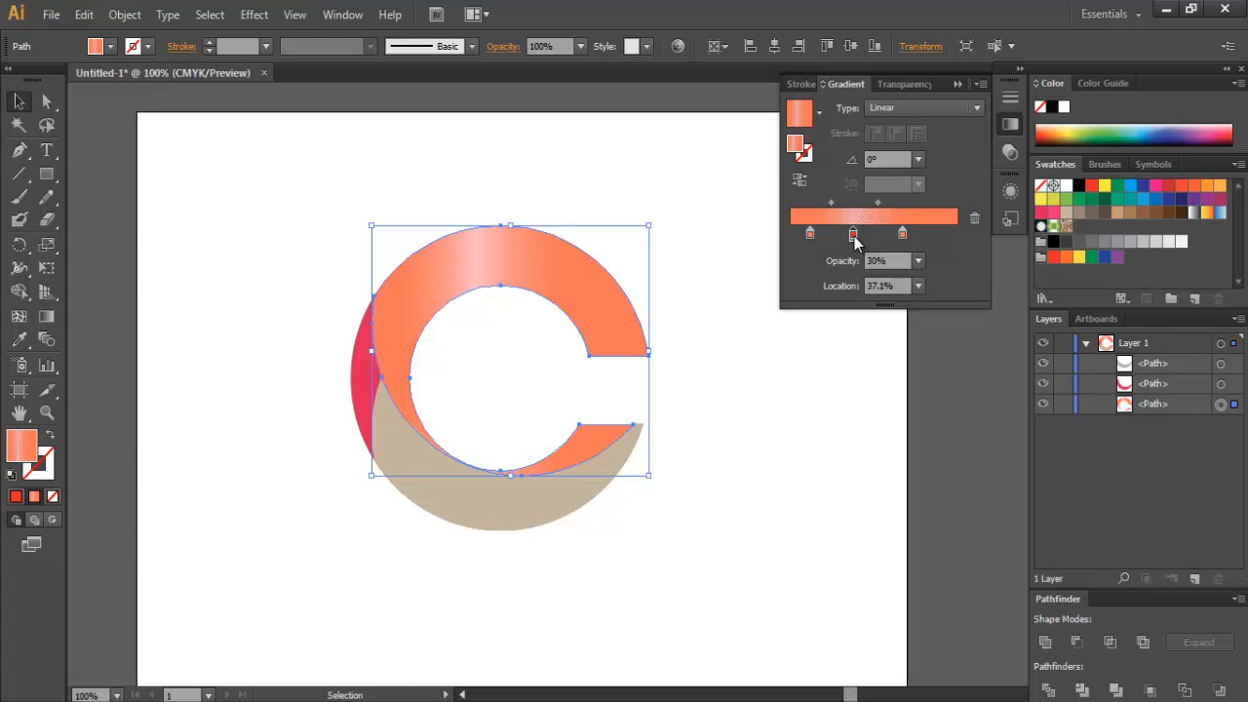
pyautogui.click(918, 261)
pyautogui.click(956, 431)
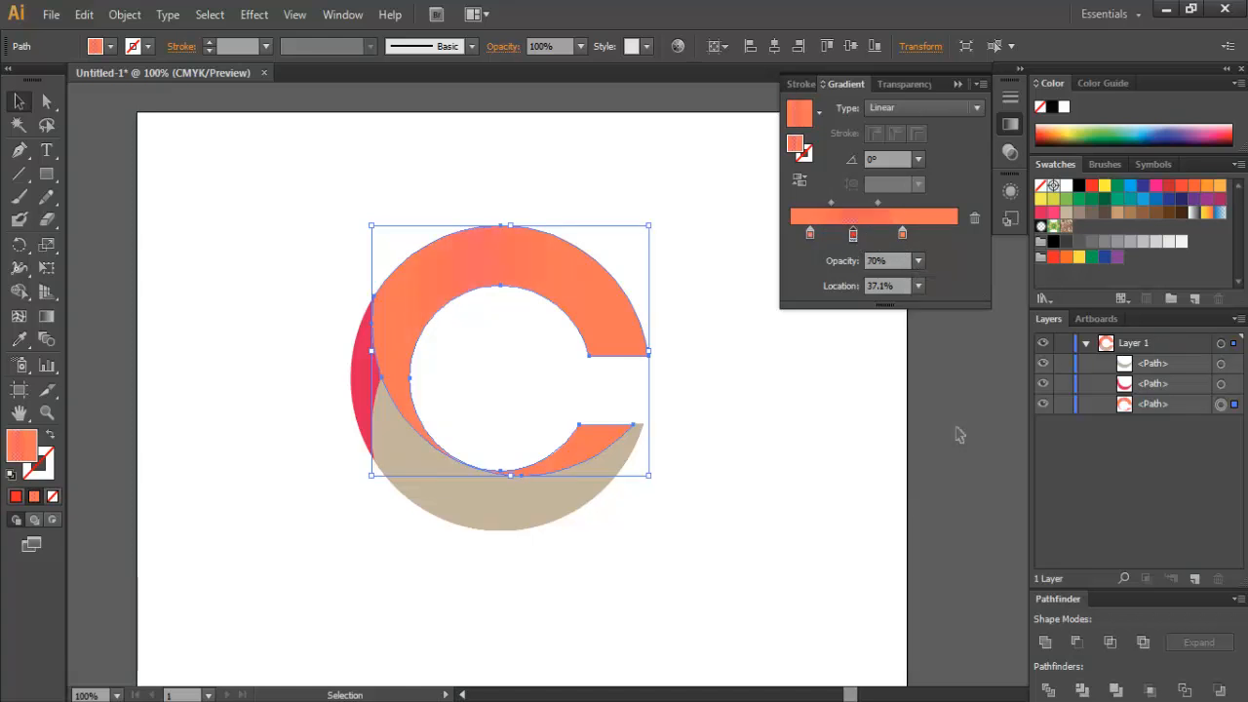
# Step: Apply a linear gradient fill to the beige crescent and change its black stop to the pink swatch C=0 M=95 Y=20 K=0
pyautogui.click(847, 401)
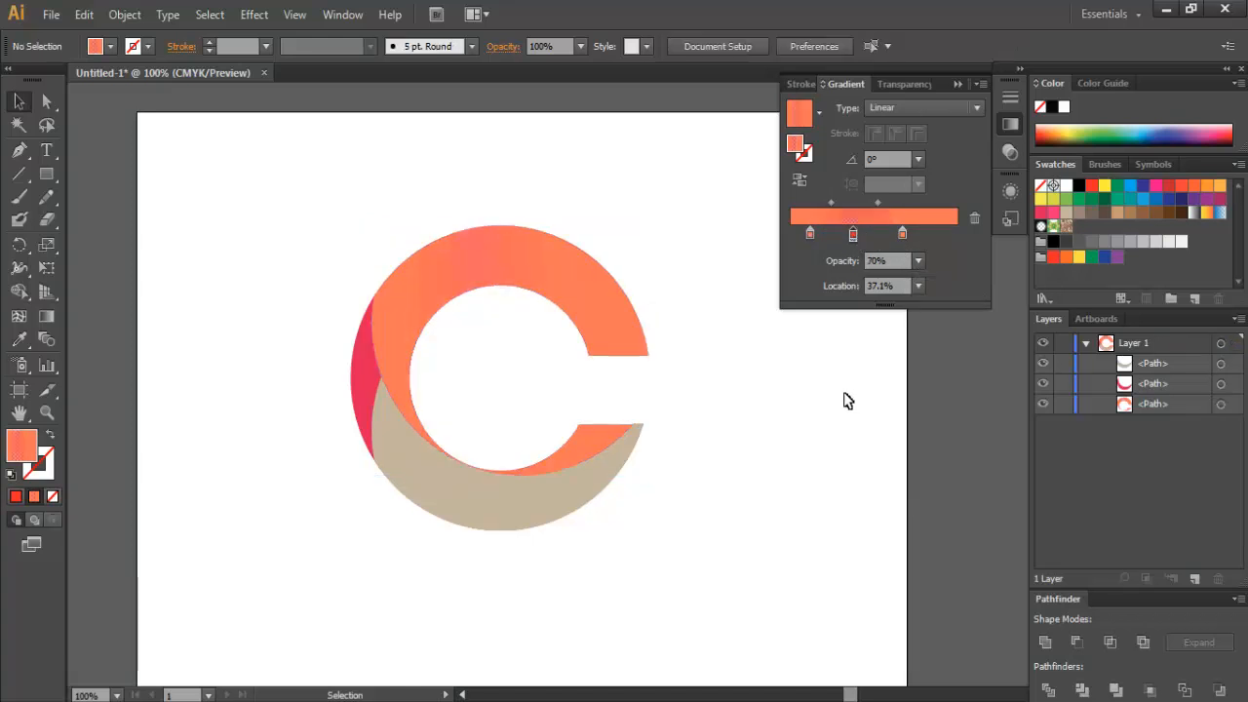
pyautogui.click(588, 479)
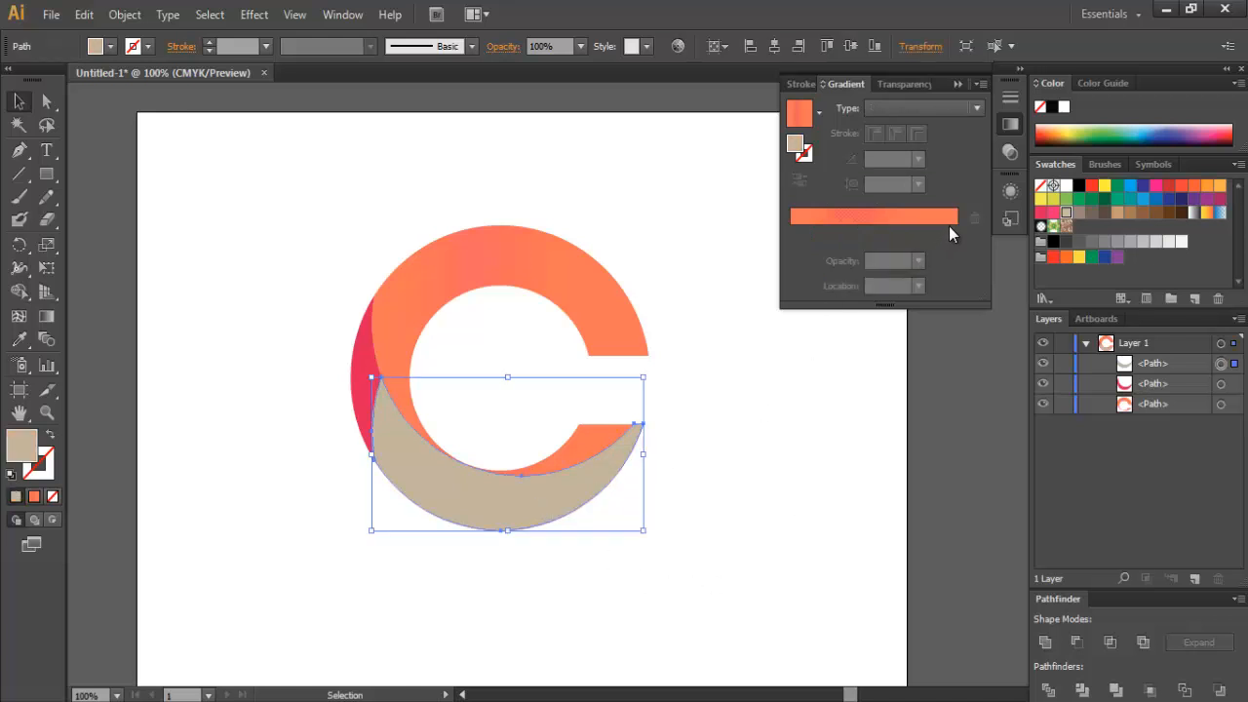
pyautogui.click(818, 113)
pyautogui.click(738, 162)
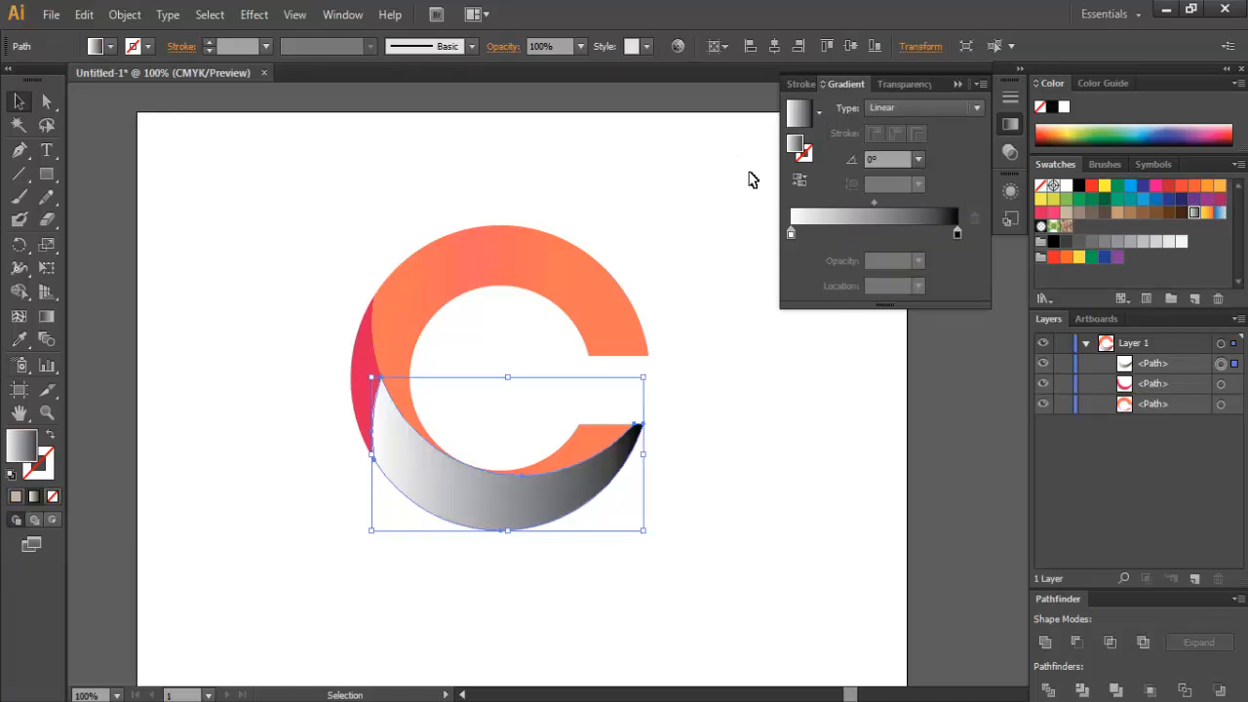
pyautogui.click(956, 234)
pyautogui.doubleClick(957, 233)
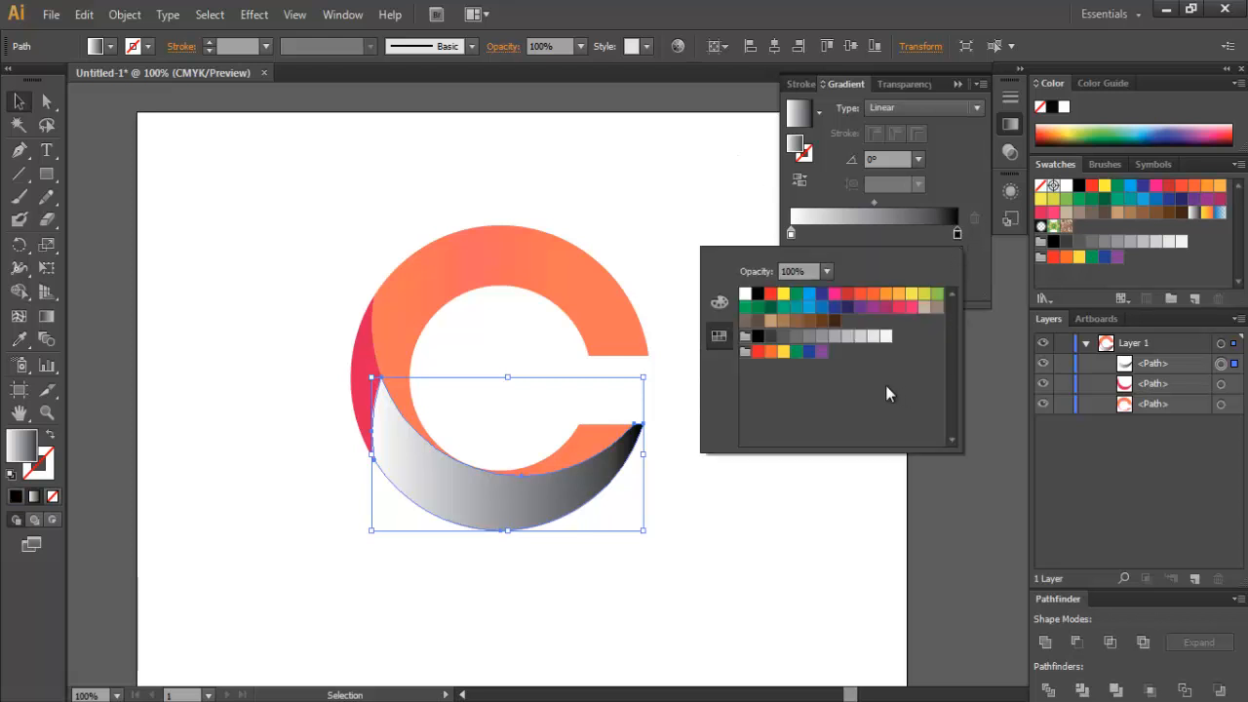
pyautogui.click(911, 308)
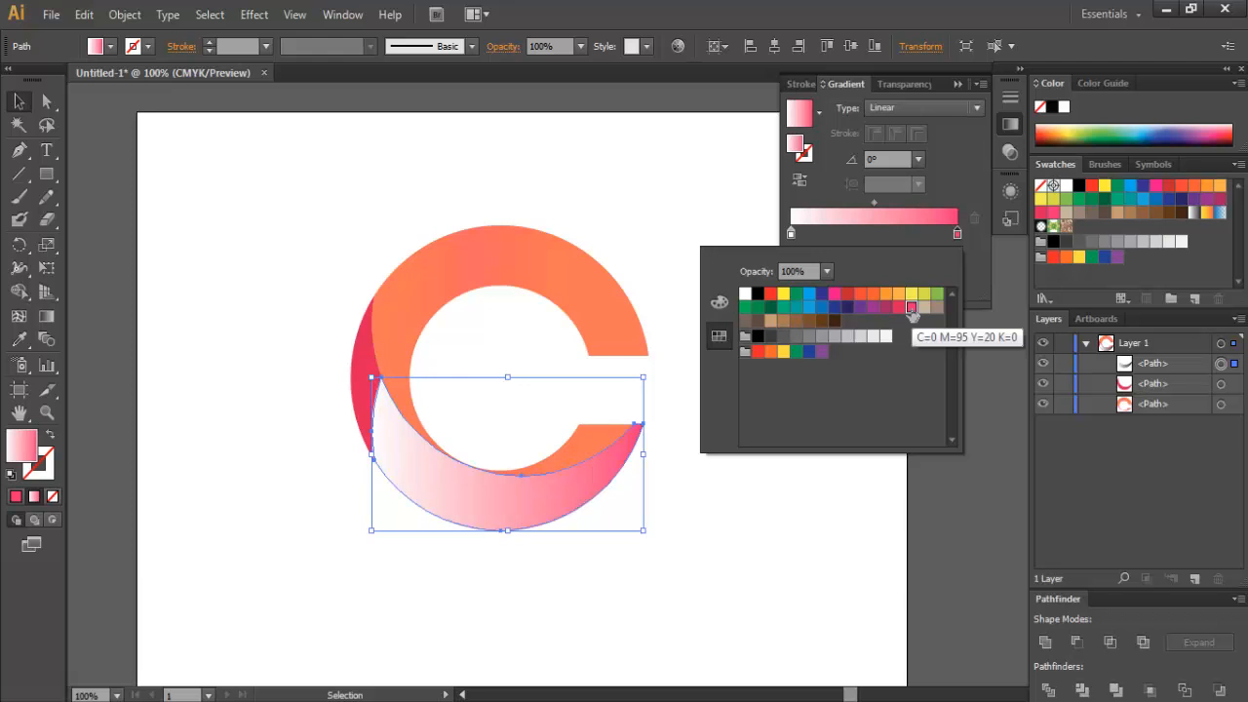
# Step: Replace the white gradient stop with a light pink stop at 12.37% and move the strong pink stop to 82.26%
pyautogui.click(957, 235)
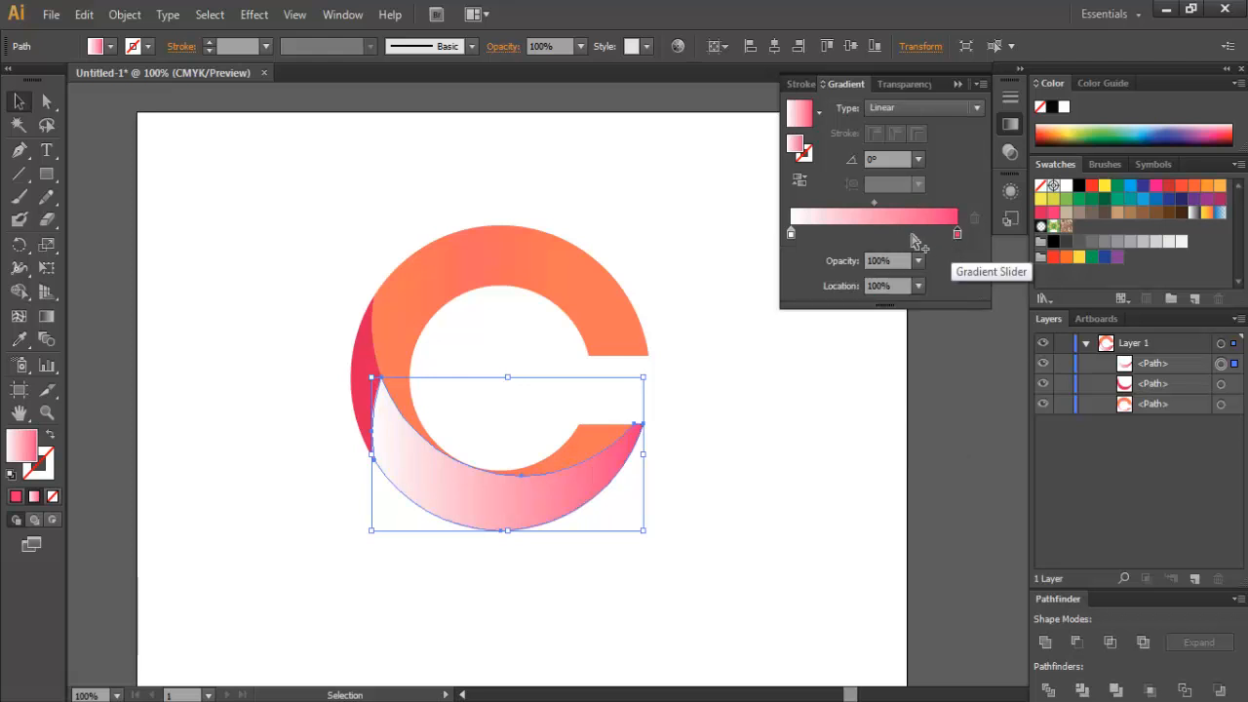
pyautogui.doubleClick(912, 235)
pyautogui.press('Escape')
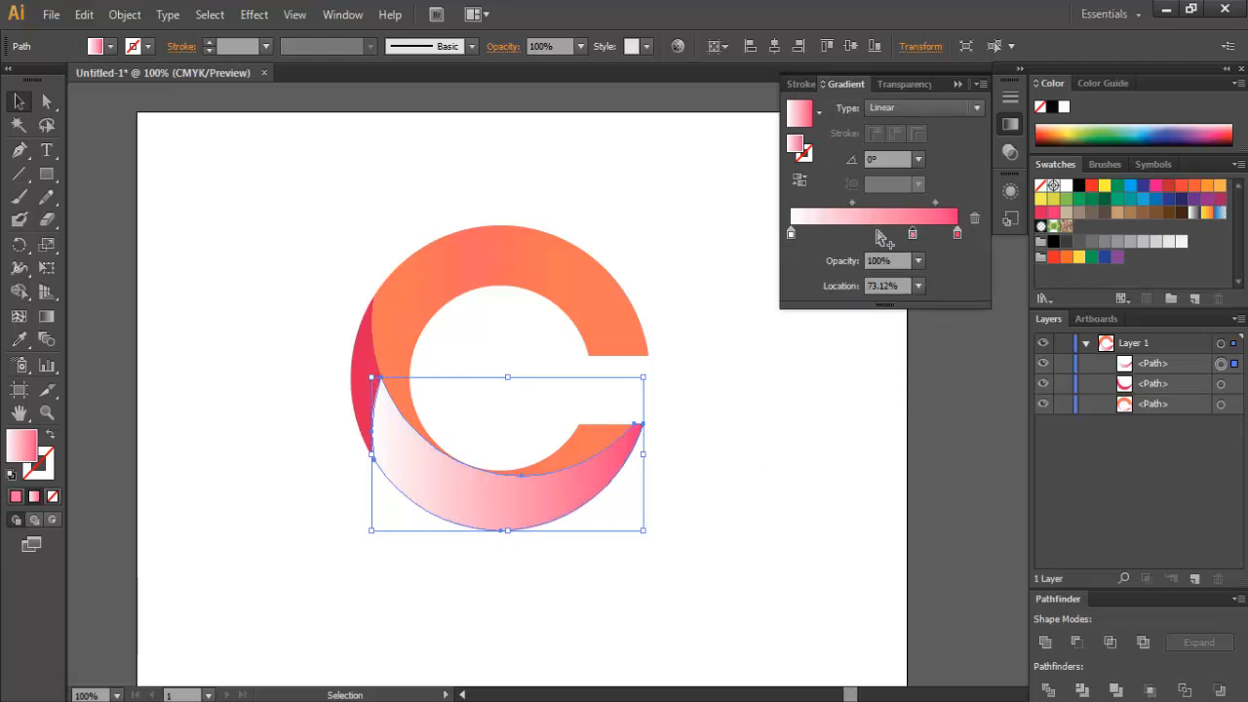
pyautogui.moveTo(912, 235); pyautogui.dragTo(880, 308)
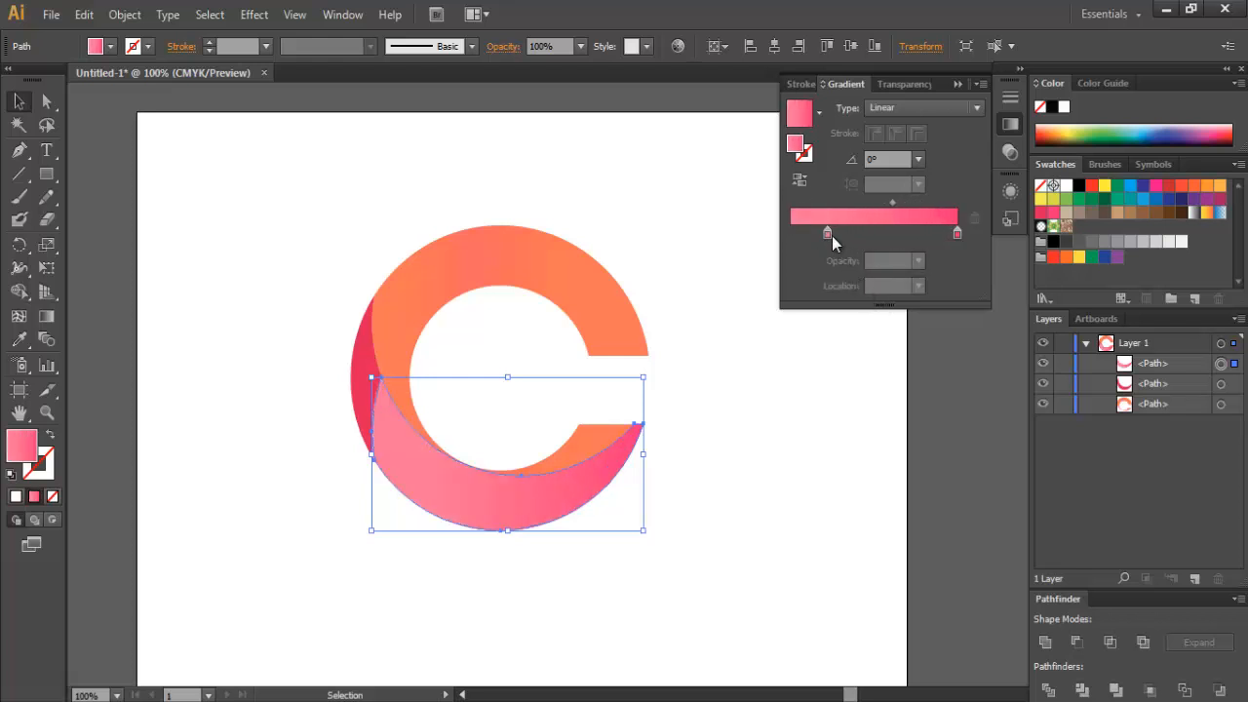
pyautogui.moveTo(827, 233); pyautogui.dragTo(811, 233)
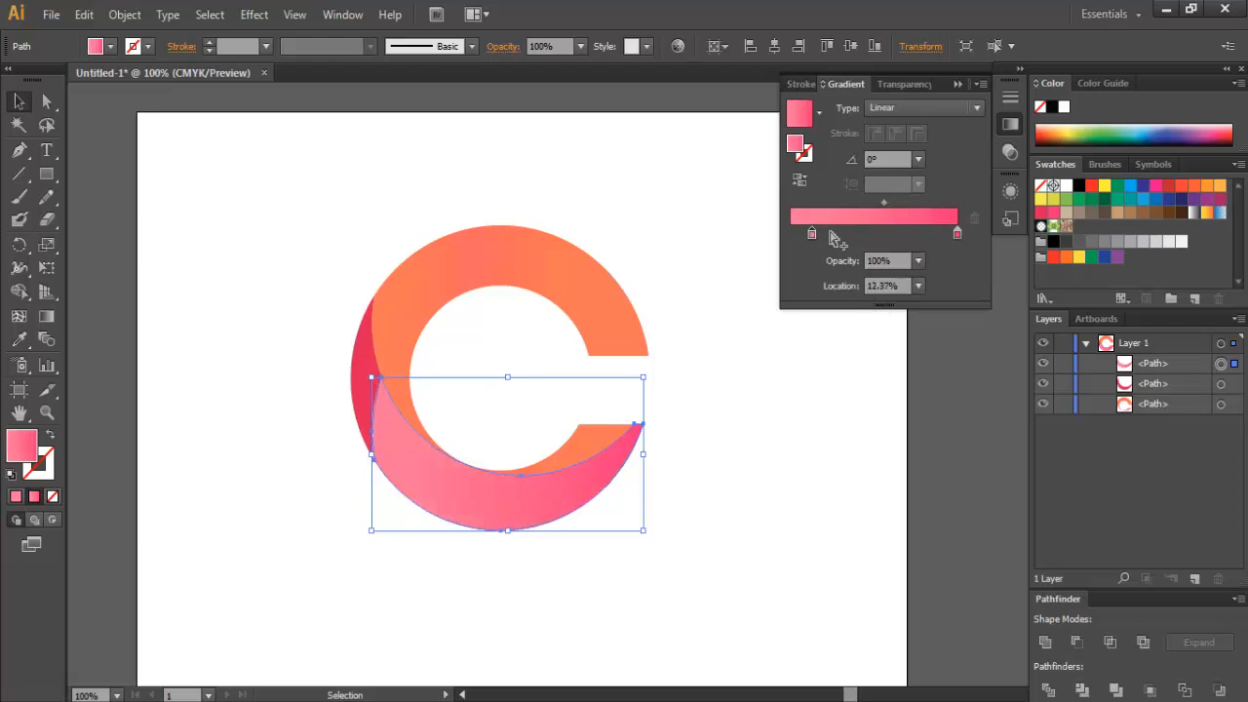
pyautogui.moveTo(958, 233); pyautogui.dragTo(928, 234)
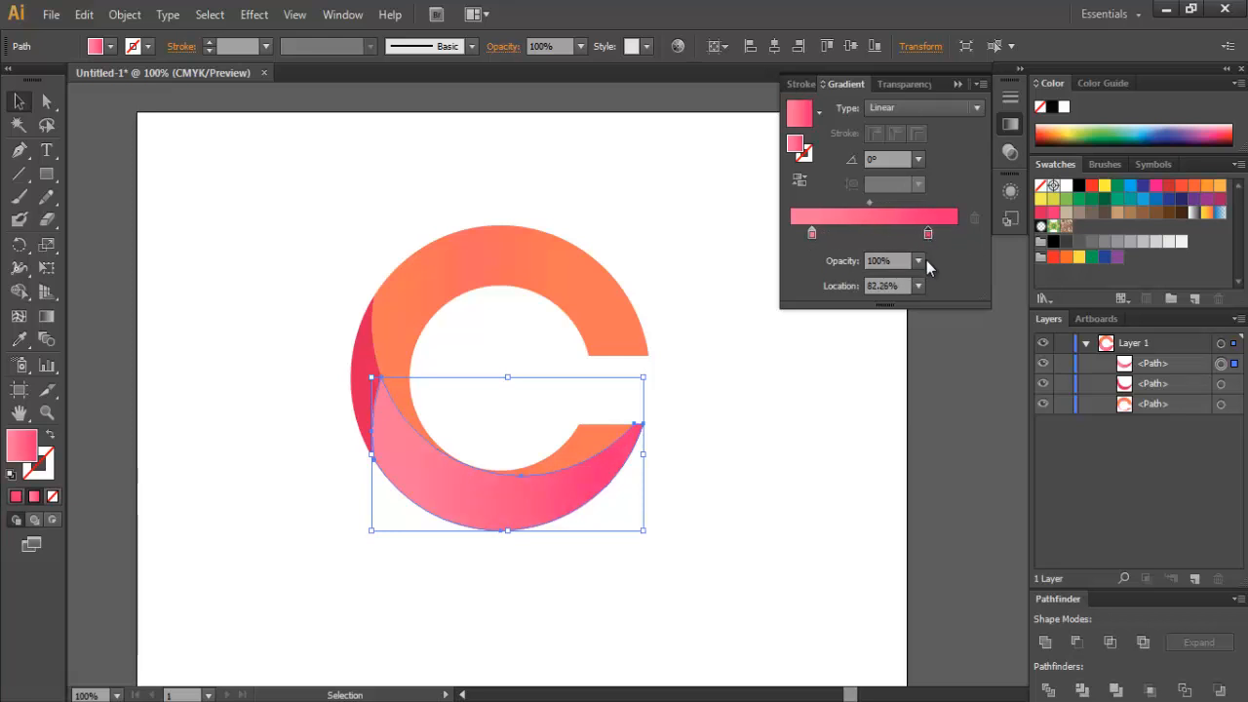
# Step: Set the strong pink gradient stop's opacity to 70%
pyautogui.click(917, 261)
pyautogui.click(940, 430)
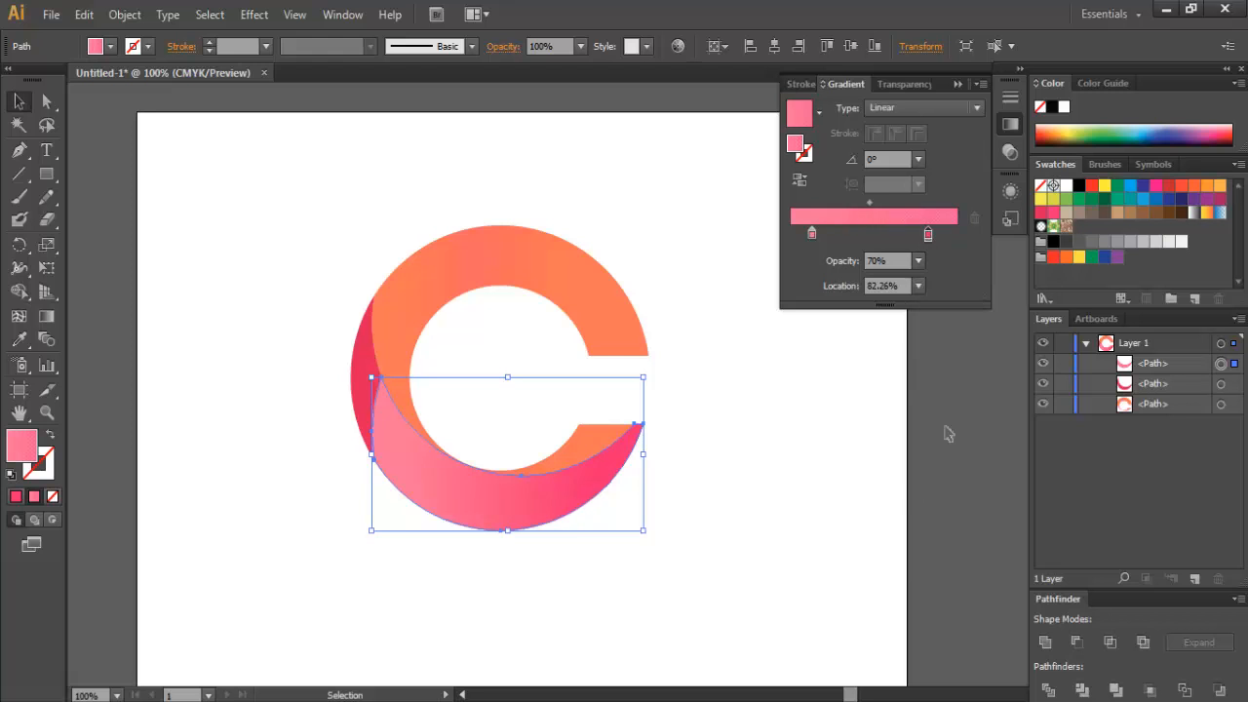
pyautogui.moveTo(935, 234)
pyautogui.mouseDown()
pyautogui.moveTo(856, 243)
pyautogui.moveTo(926, 236)
pyautogui.mouseUp()
pyautogui.click(359, 375)
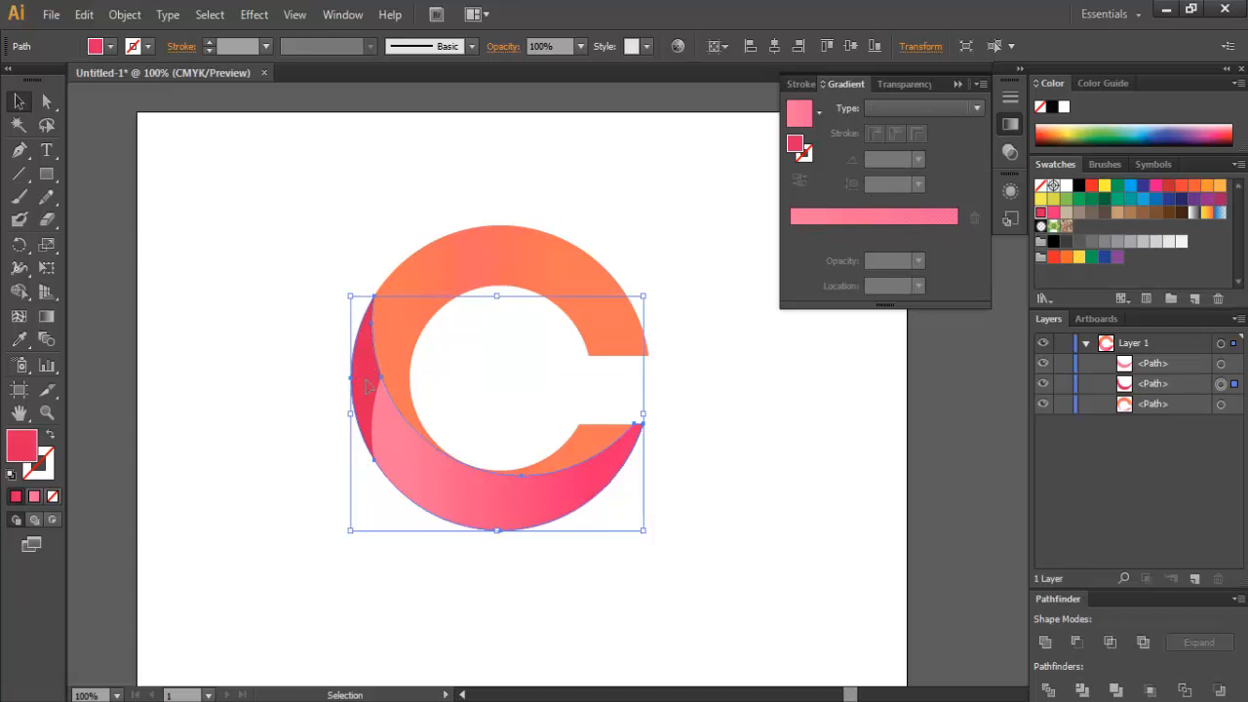
pyautogui.moveTo(368, 382); pyautogui.dragTo(326, 383)
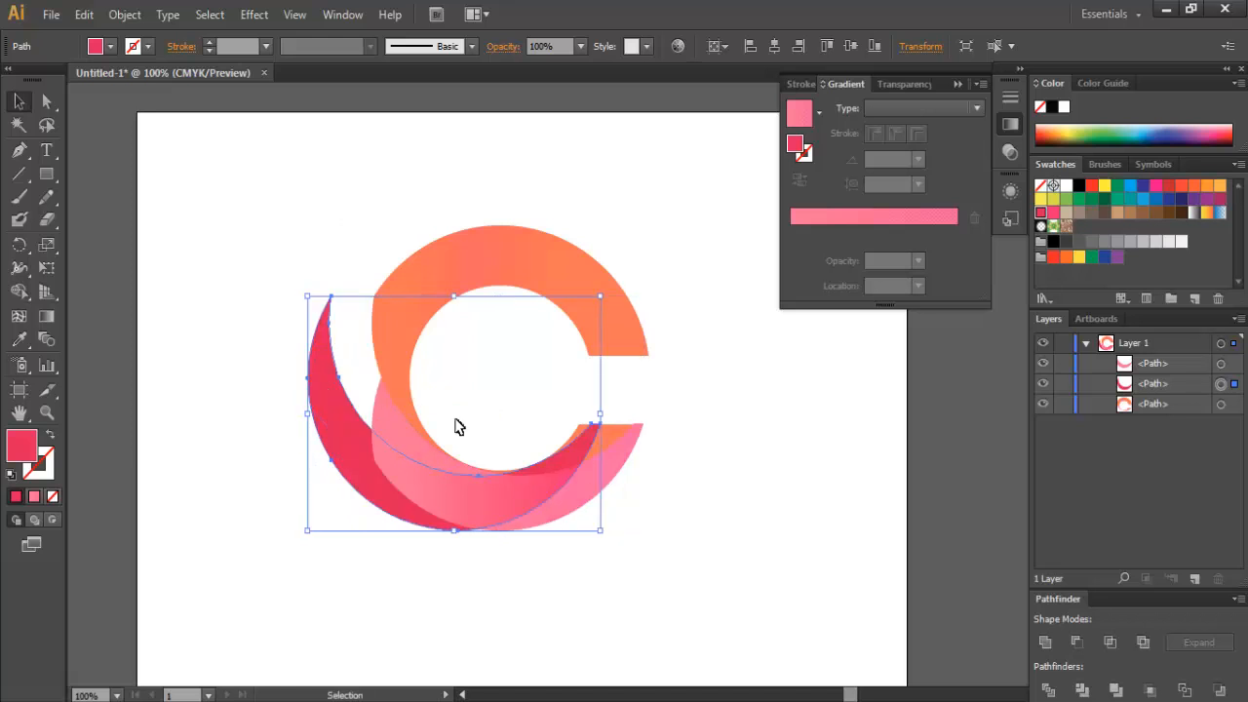
pyautogui.hotkey('ctrl', 'z')
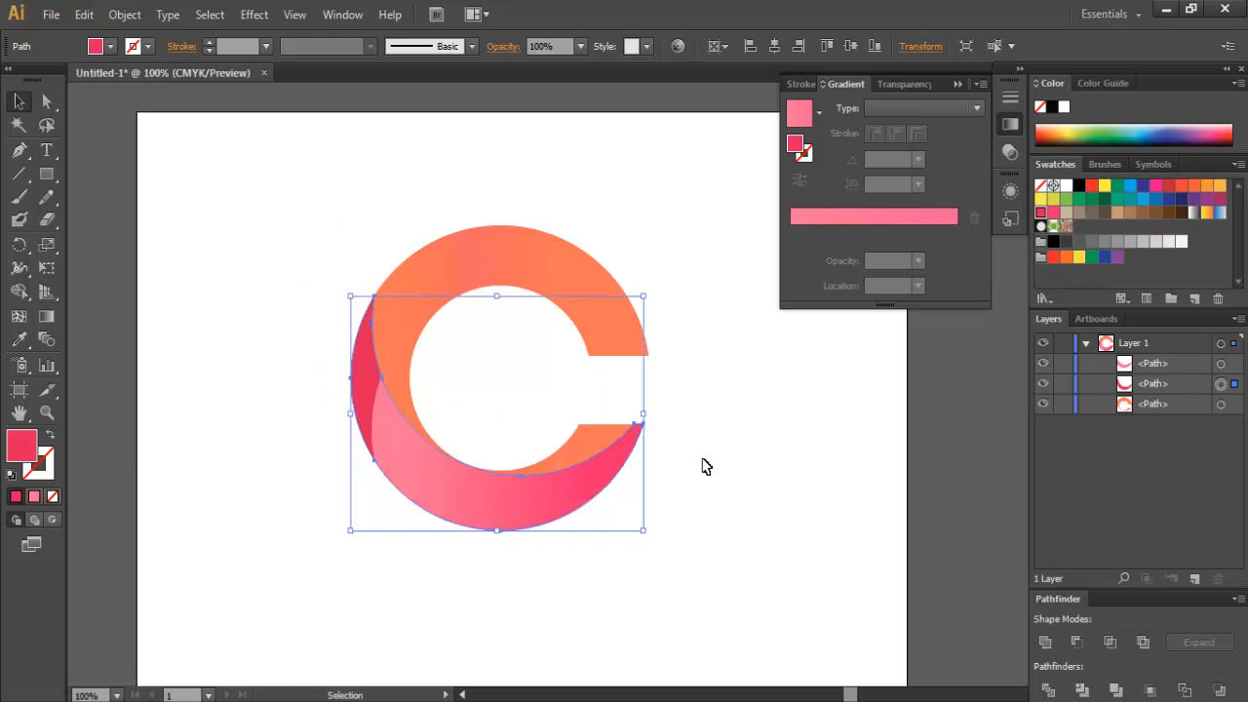
pyautogui.click(682, 473)
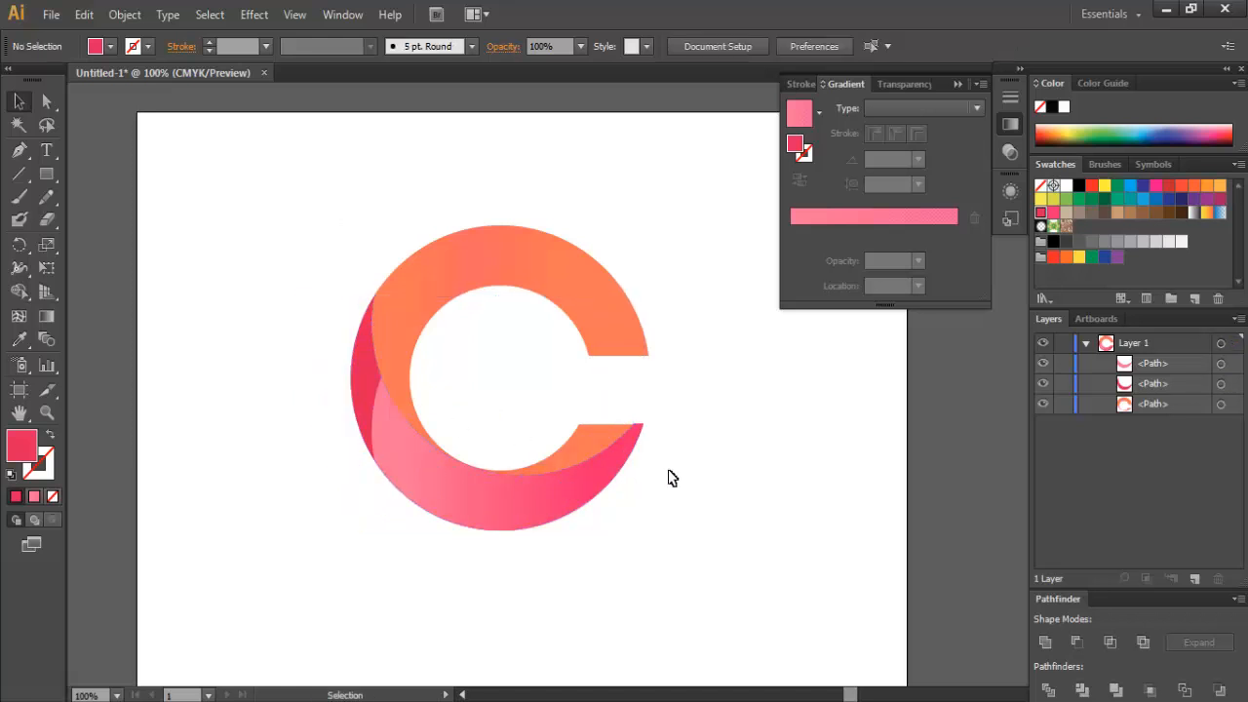
# Step: Try a blue fading gradient on the crimson crescent, with a purple end stop and the blue stop moved close to it
pyautogui.click(369, 393)
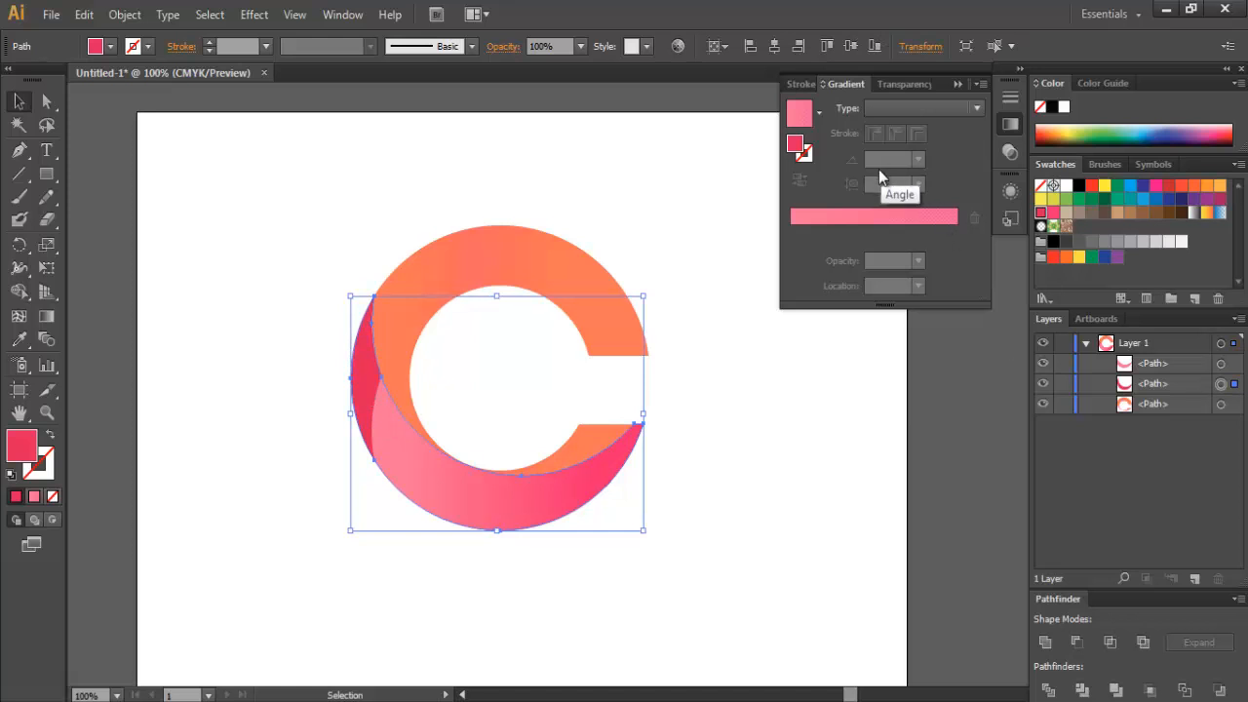
pyautogui.click(819, 113)
pyautogui.click(730, 213)
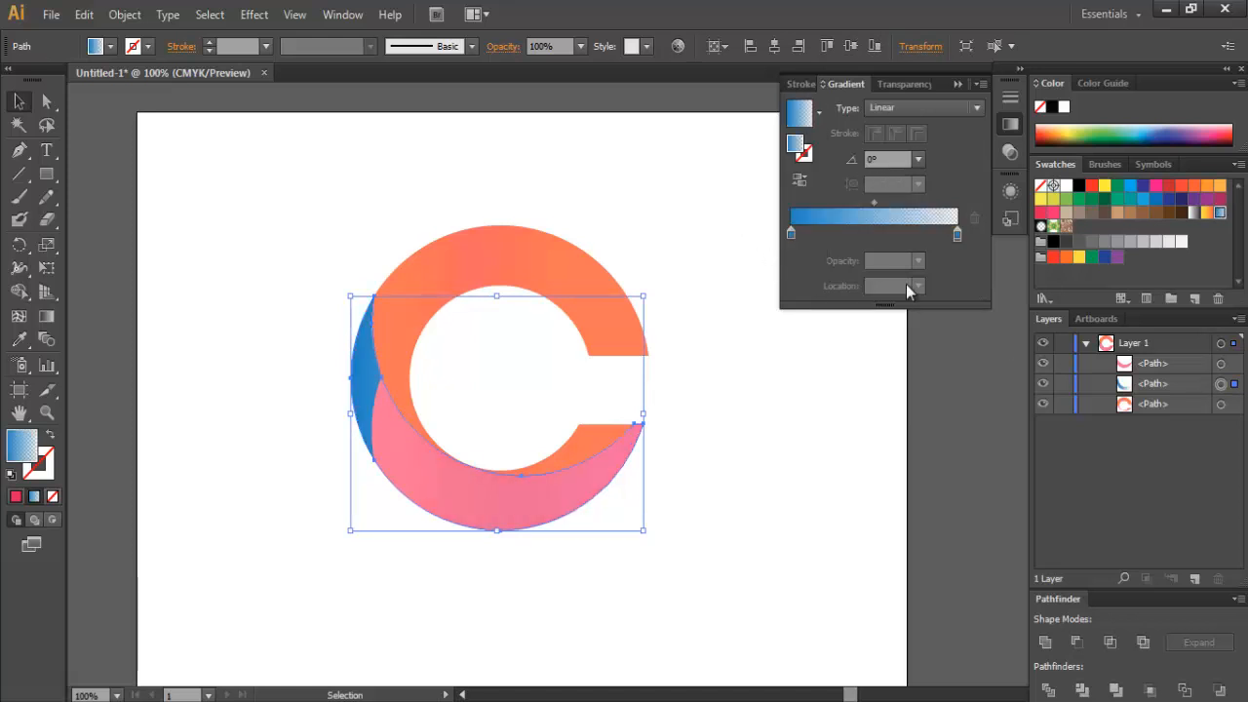
pyautogui.doubleClick(956, 234)
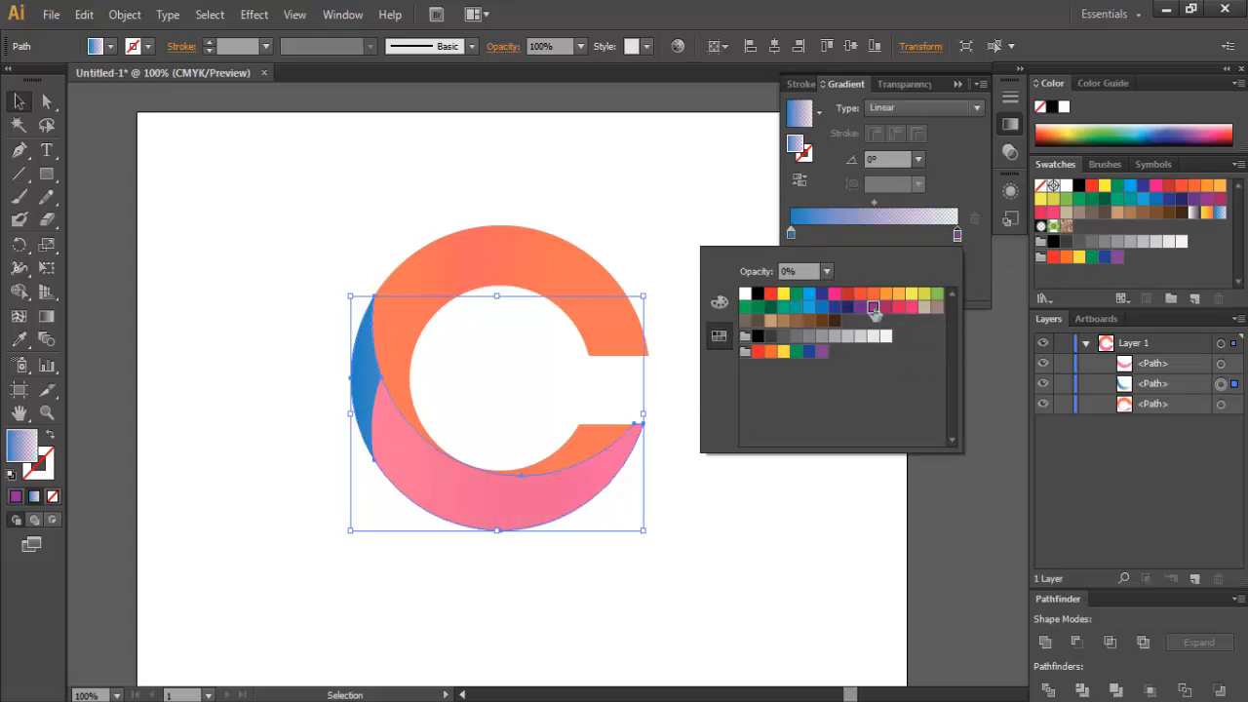
pyautogui.click(957, 235)
pyautogui.doubleClick(957, 235)
pyautogui.click(867, 491)
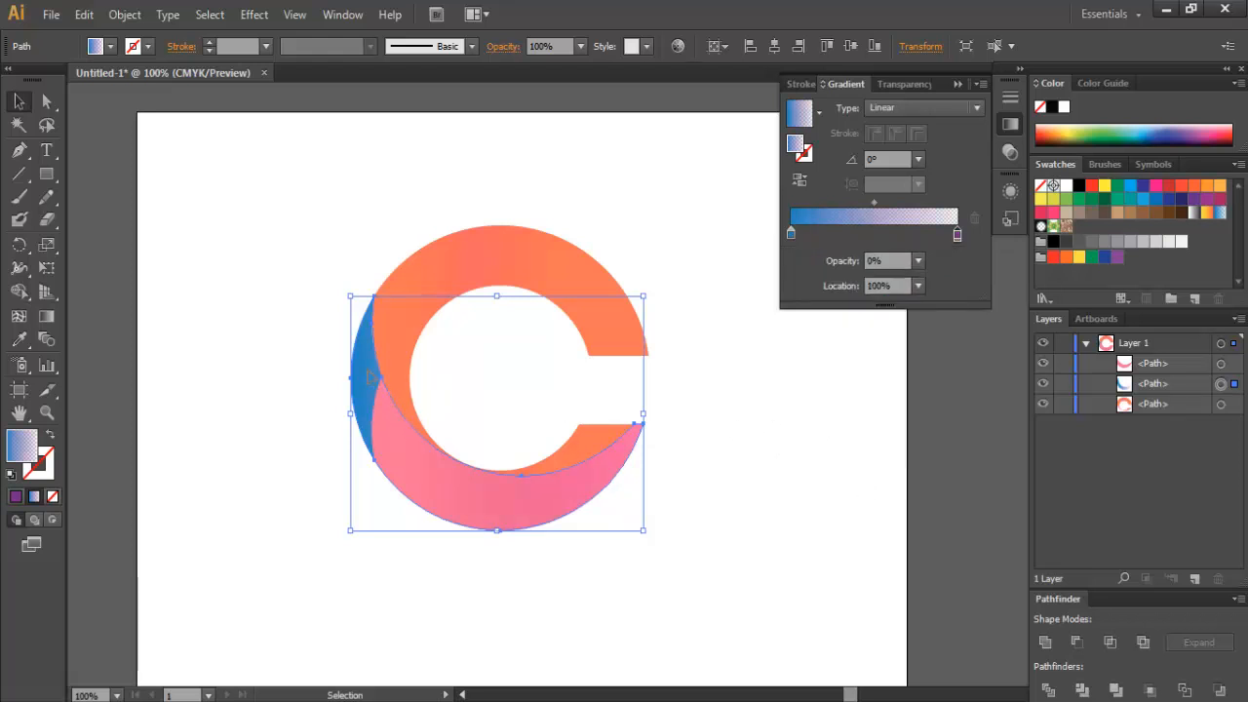
pyautogui.moveTo(791, 233); pyautogui.dragTo(939, 245)
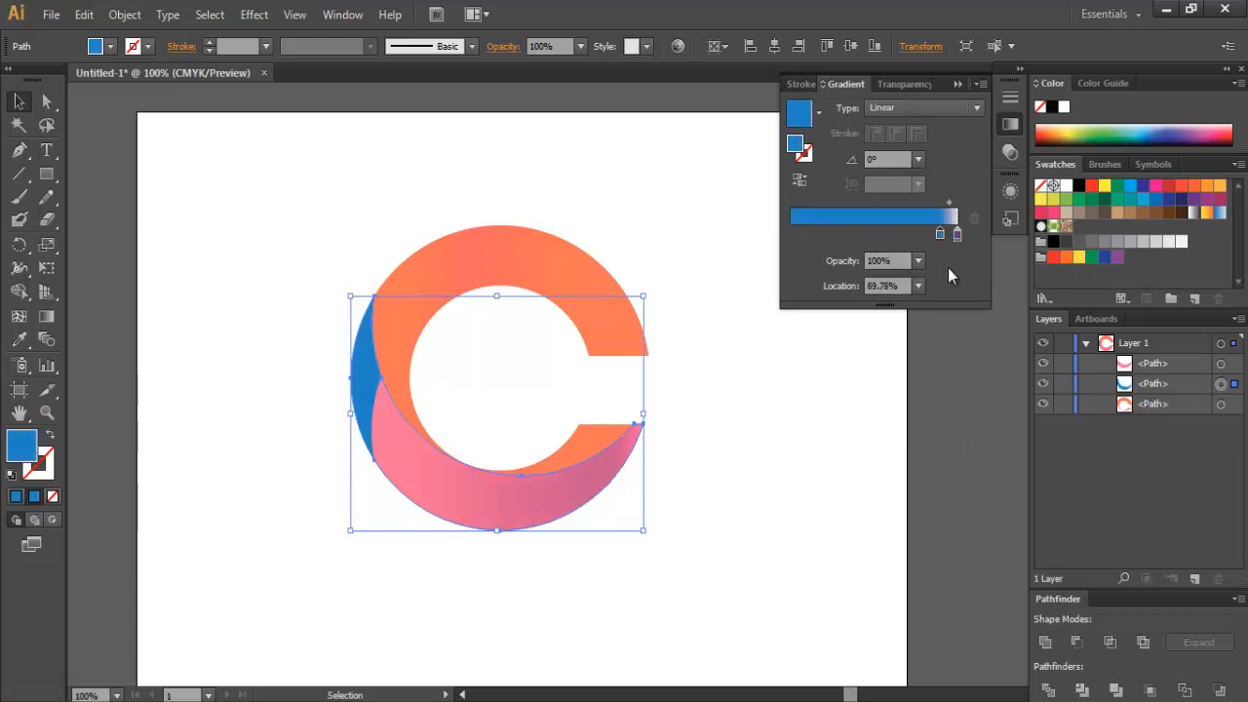
# Step: Apply the white-to-black gradient to the rear crescent, move the black stop to 46.77% and recolour it navy C=100 M=100 Y=25 K=25
pyautogui.click(821, 112)
pyautogui.click(707, 159)
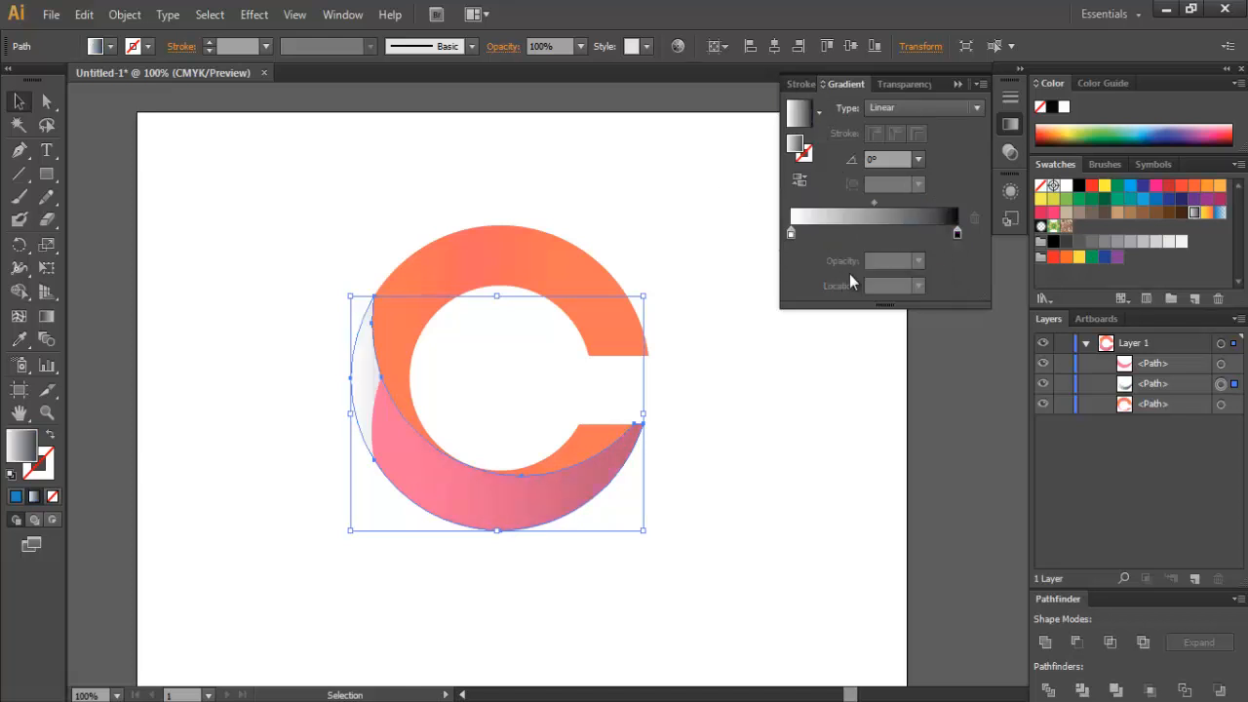
pyautogui.moveTo(962, 236); pyautogui.dragTo(876, 237)
pyautogui.doubleClick(868, 236)
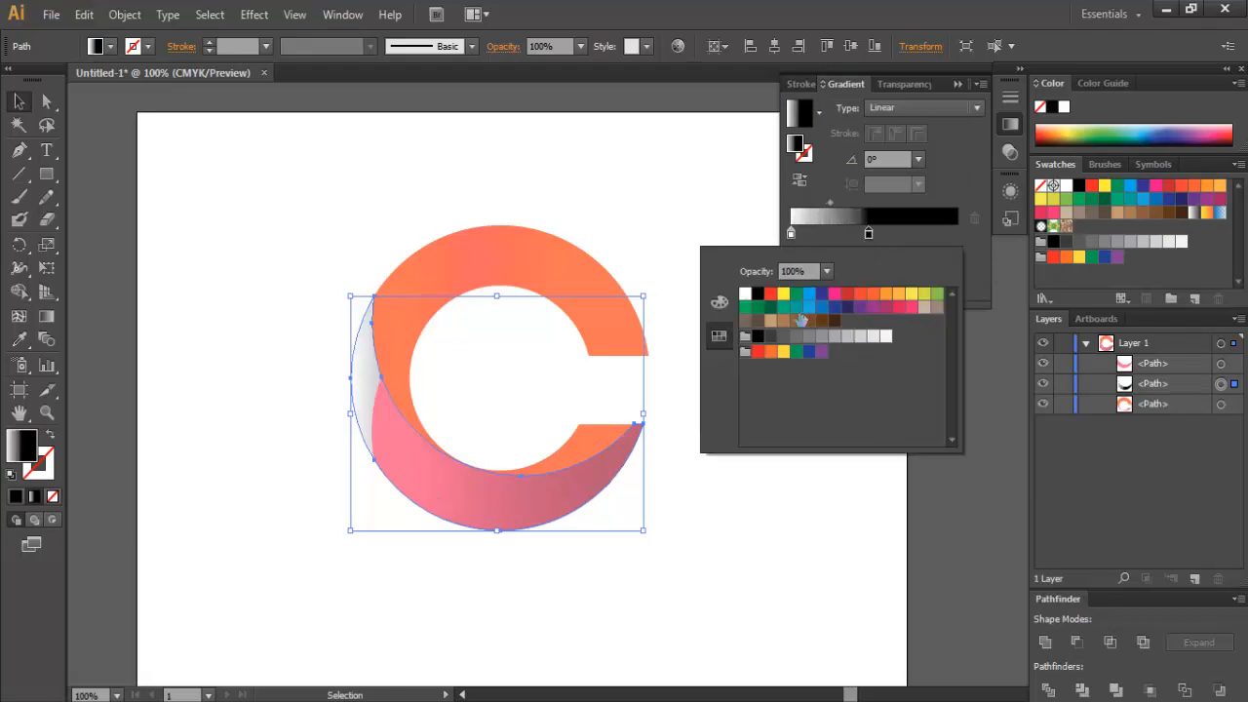
pyautogui.click(873, 310)
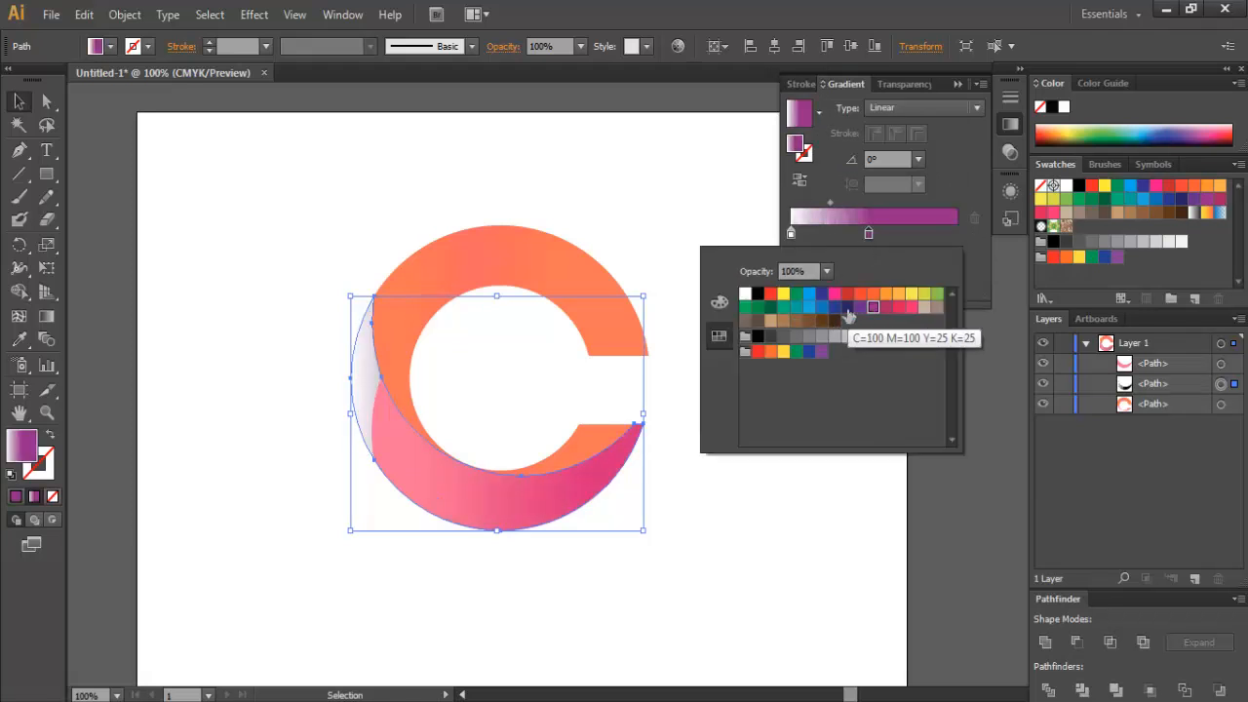
pyautogui.click(847, 308)
# Step: Replace the white stop with a lavender one and reorder the gradient to navy near the start and lavender at 51.61%
pyautogui.click(792, 236)
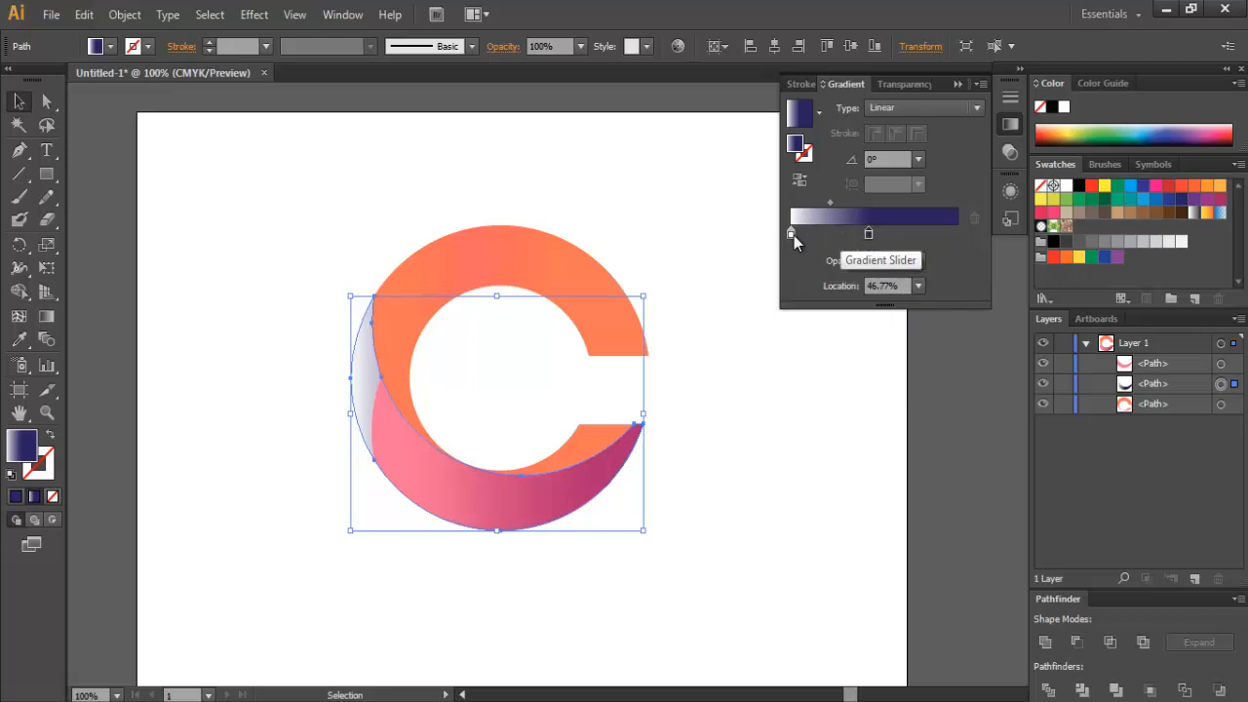
pyautogui.click(823, 235)
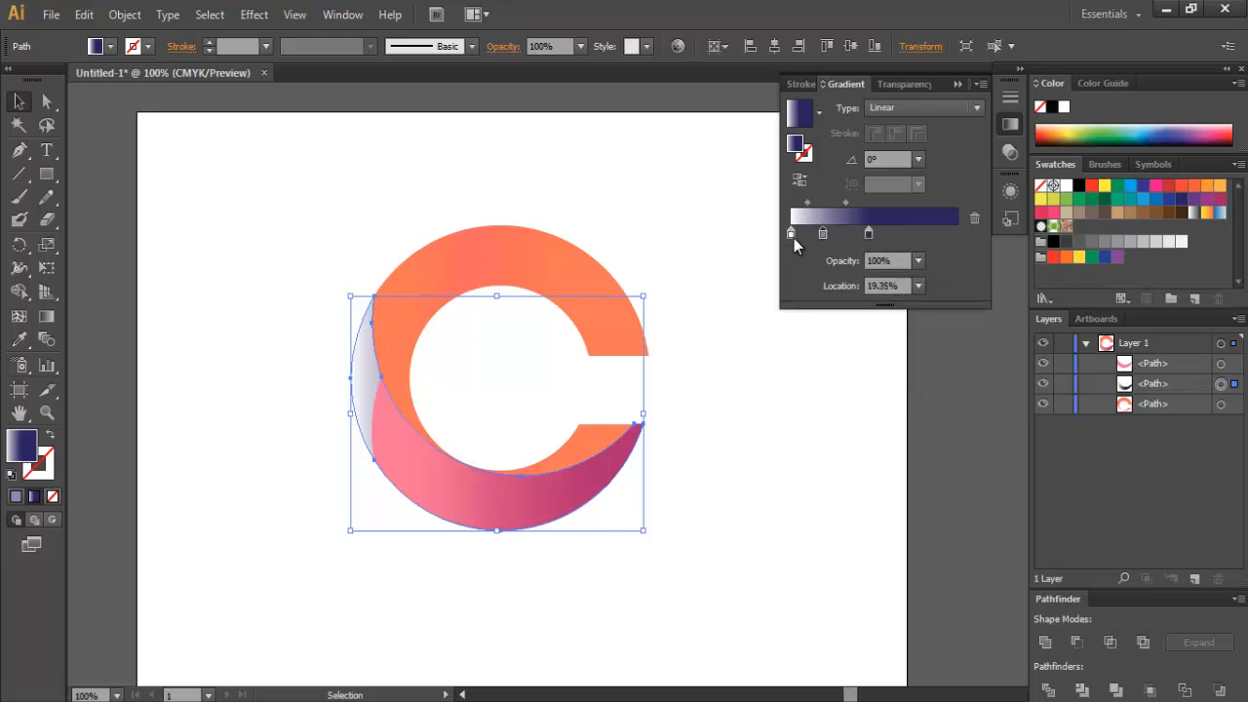
pyautogui.moveTo(794, 240); pyautogui.dragTo(851, 284)
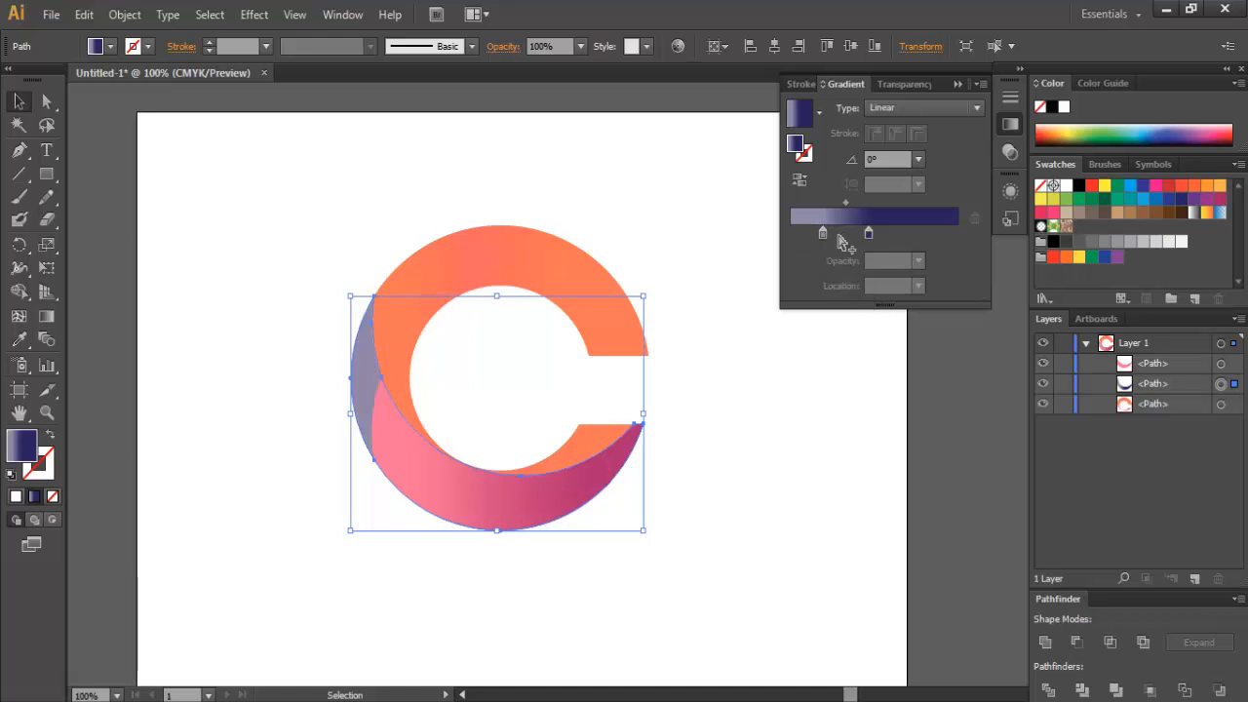
pyautogui.moveTo(825, 234); pyautogui.dragTo(875, 234)
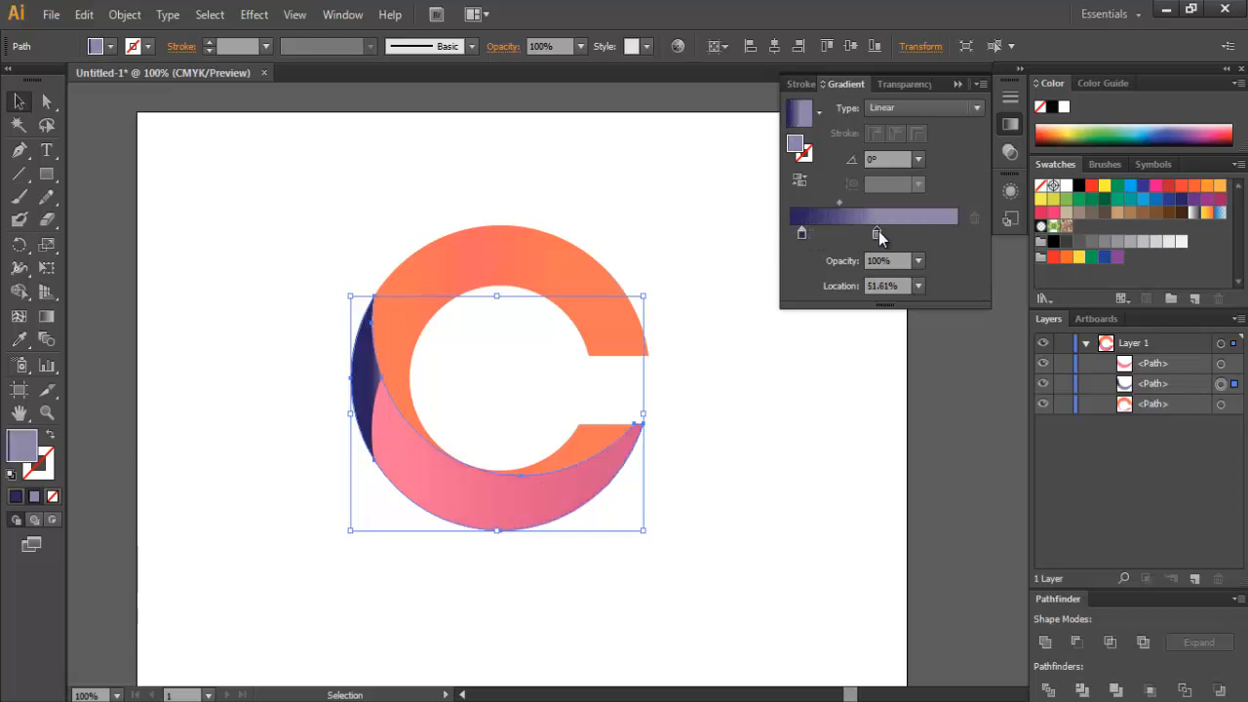
# Step: Tighten the navy-to-lavender blend by shifting the navy stop closer to the start and the lavender stop to 8.6%, without any middle stop
pyautogui.doubleClick(842, 234)
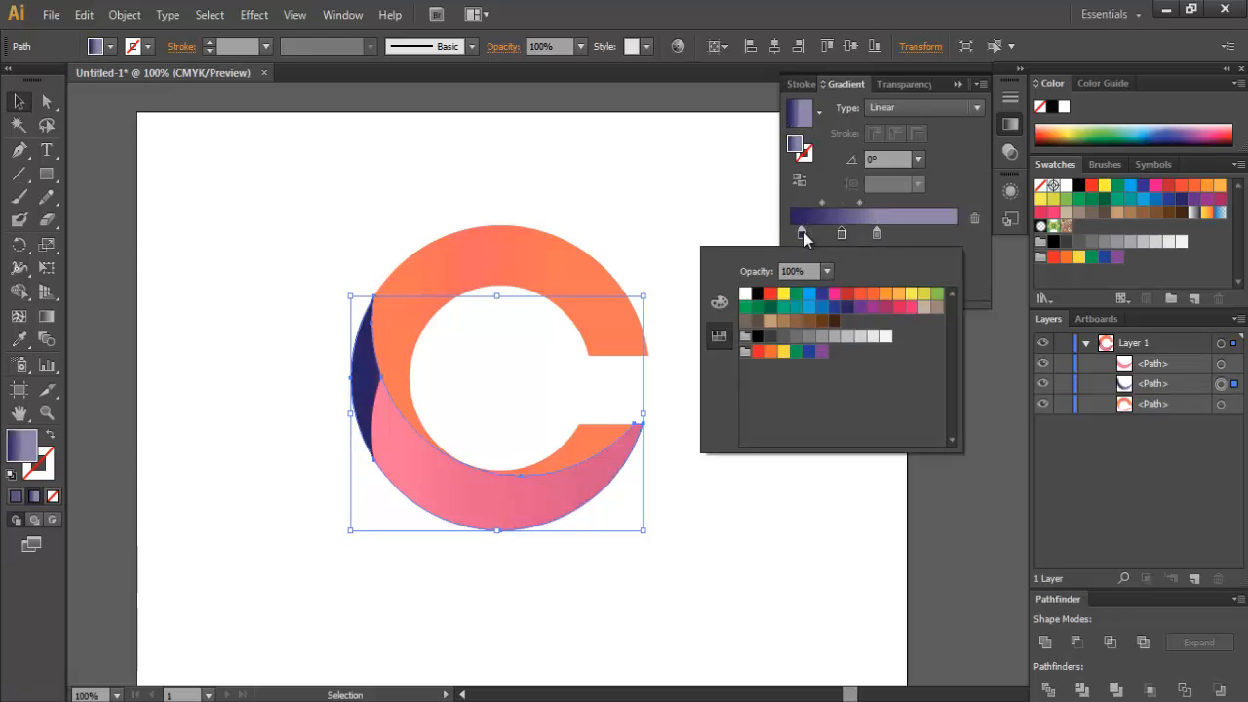
pyautogui.click(801, 235)
pyautogui.moveTo(802, 234)
pyautogui.mouseDown()
pyautogui.moveTo(837, 277)
pyautogui.moveTo(825, 234)
pyautogui.moveTo(795, 234)
pyautogui.mouseUp()
pyautogui.click(842, 235)
pyautogui.moveTo(877, 234); pyautogui.dragTo(807, 236)
pyautogui.click(756, 355)
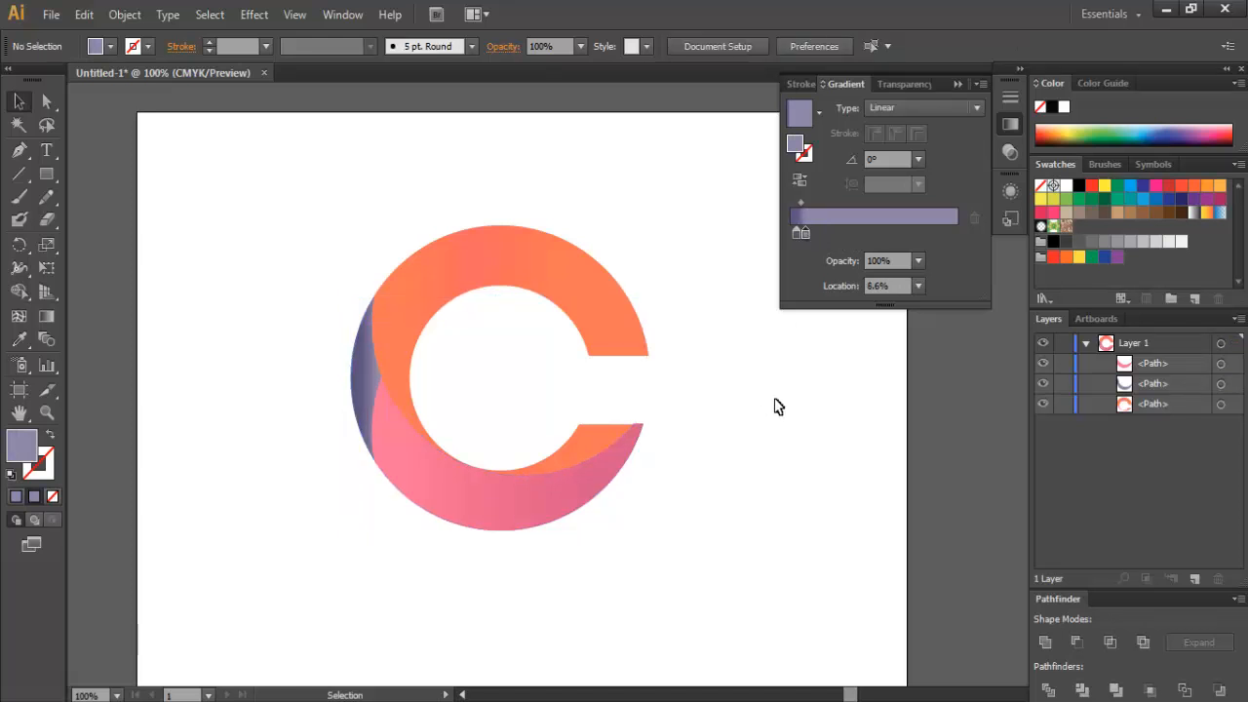
# Step: Hide the gradient settings and examine the whole C logo on the artboard
pyautogui.click(1011, 125)
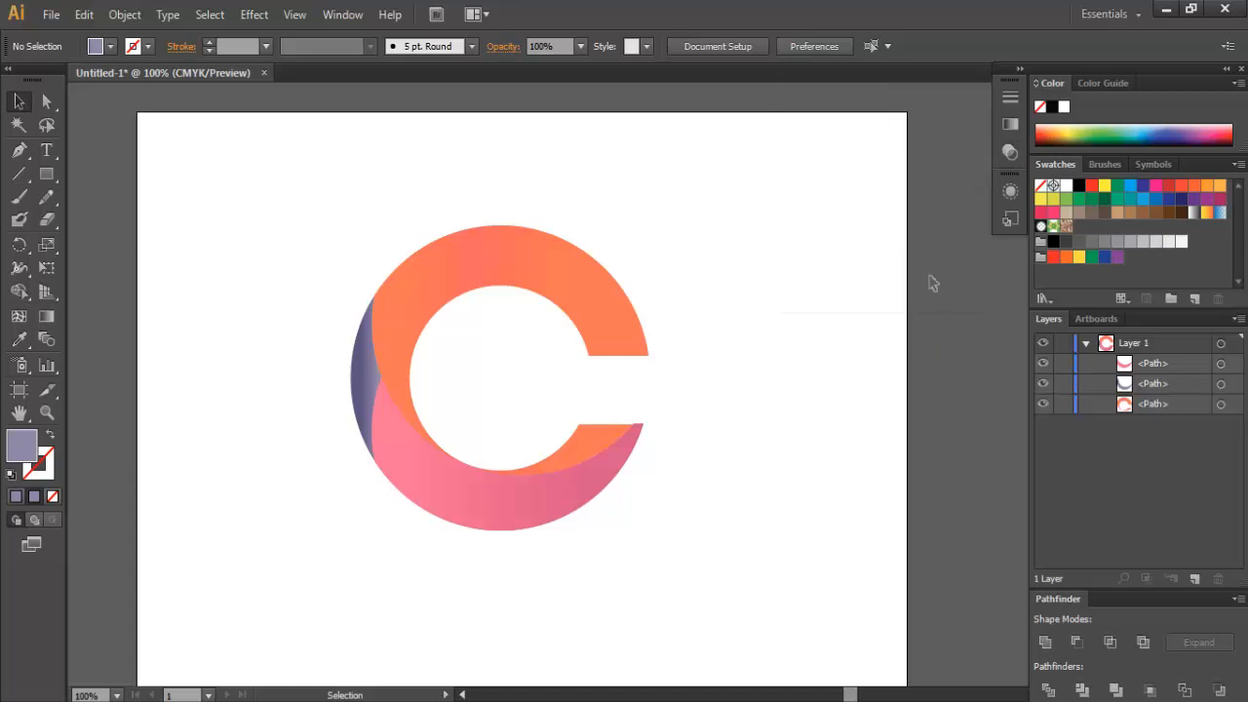
pyautogui.scroll(-1, 656, 413)
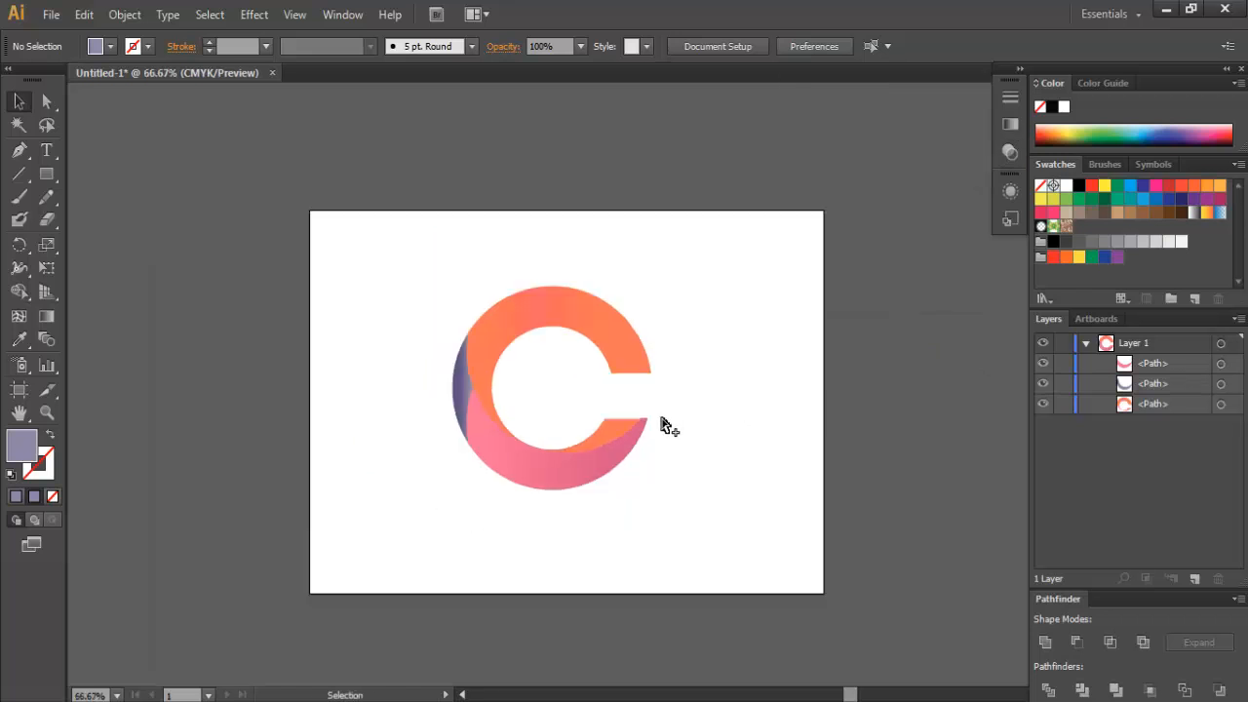
pyautogui.scroll(1, 663, 423)
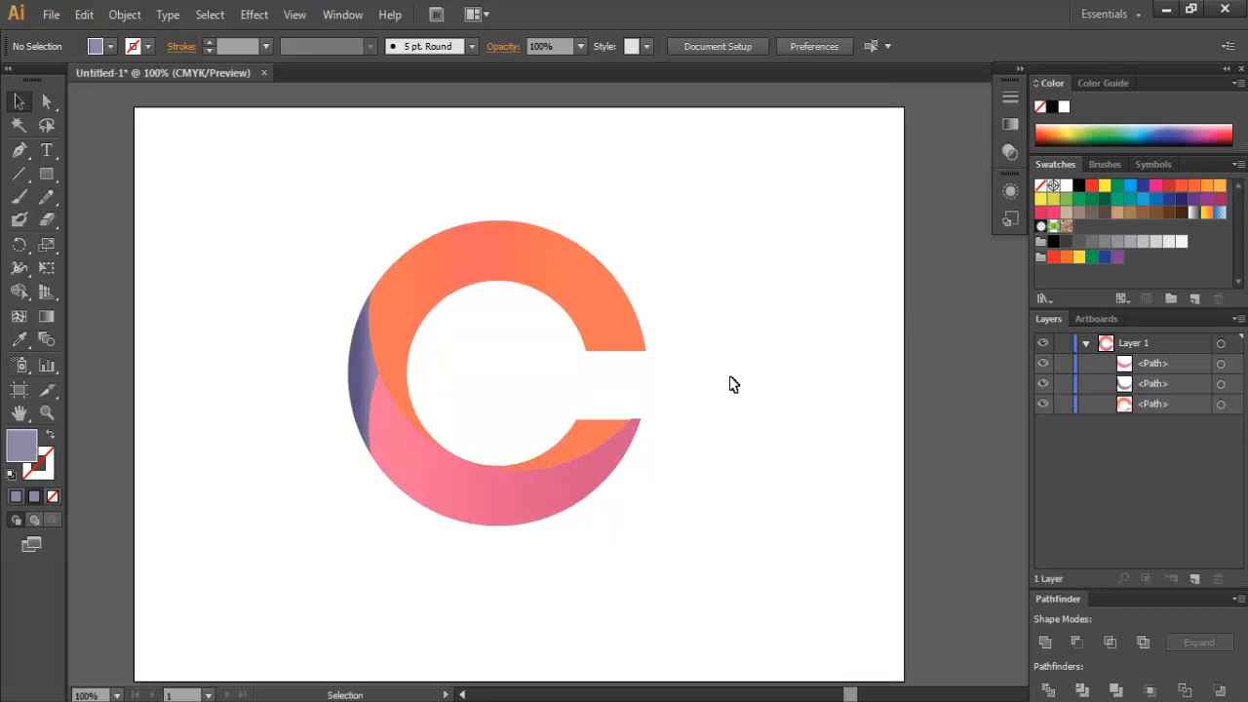